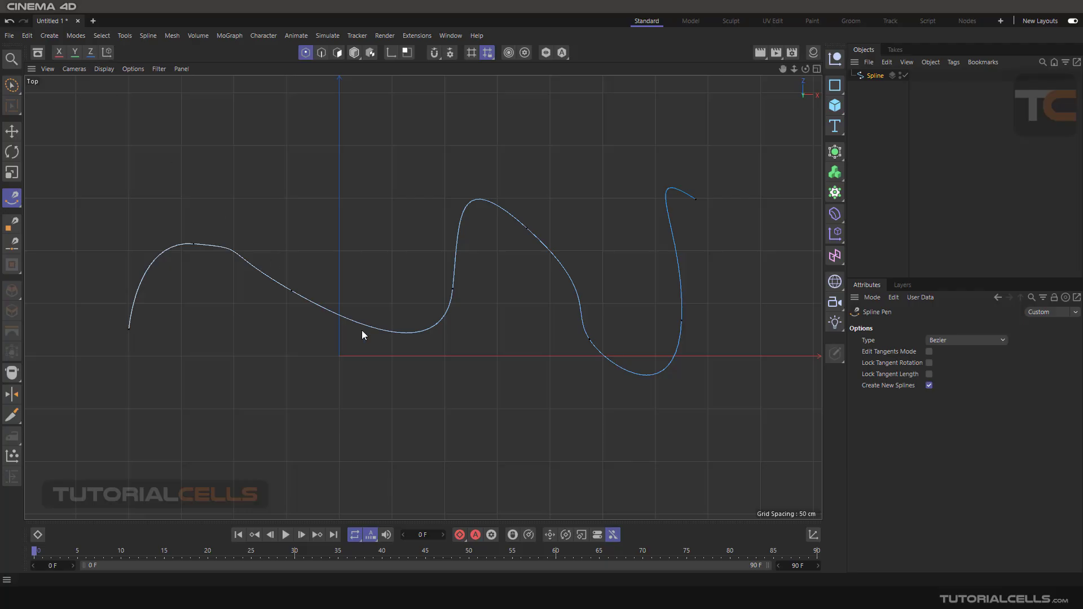
Tear off the Segments submenu (Join, Break, Explode) into a resized large-icon floating palette
left_click(149, 37)
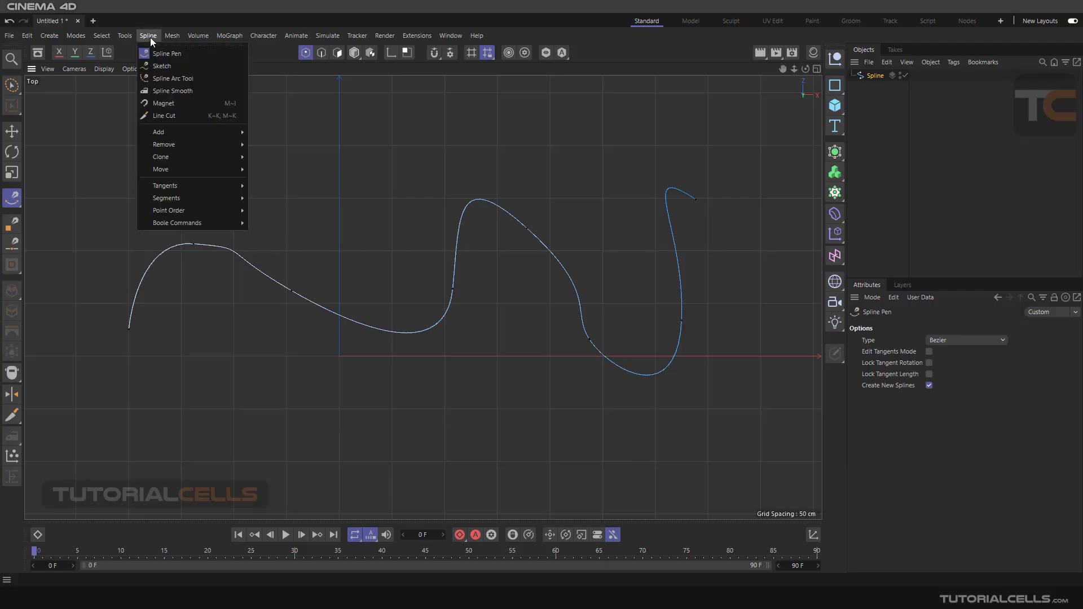
mouse_move(167, 198)
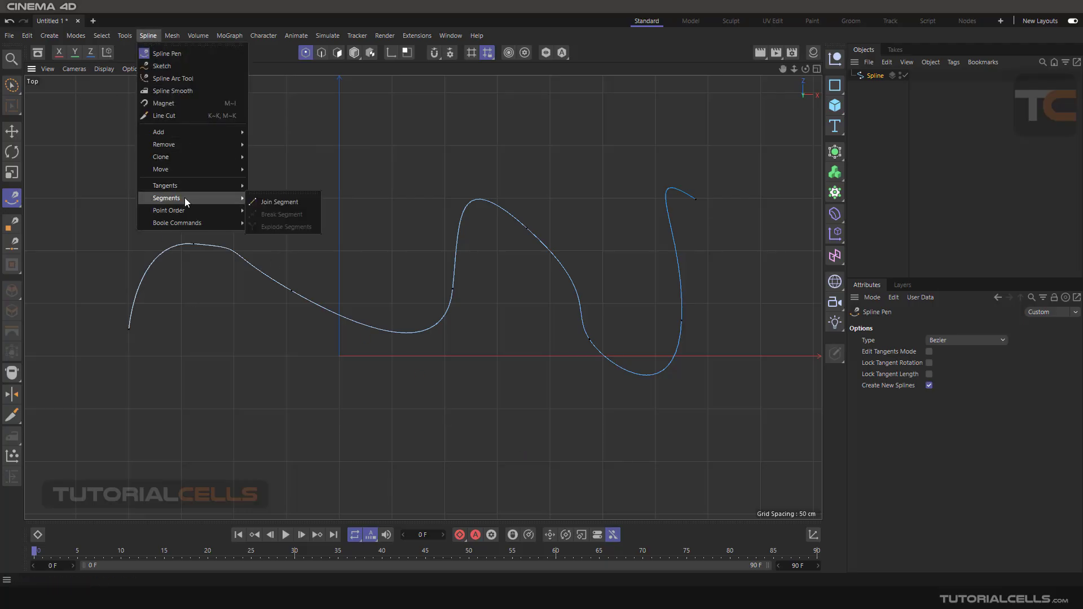
left_click(266, 194)
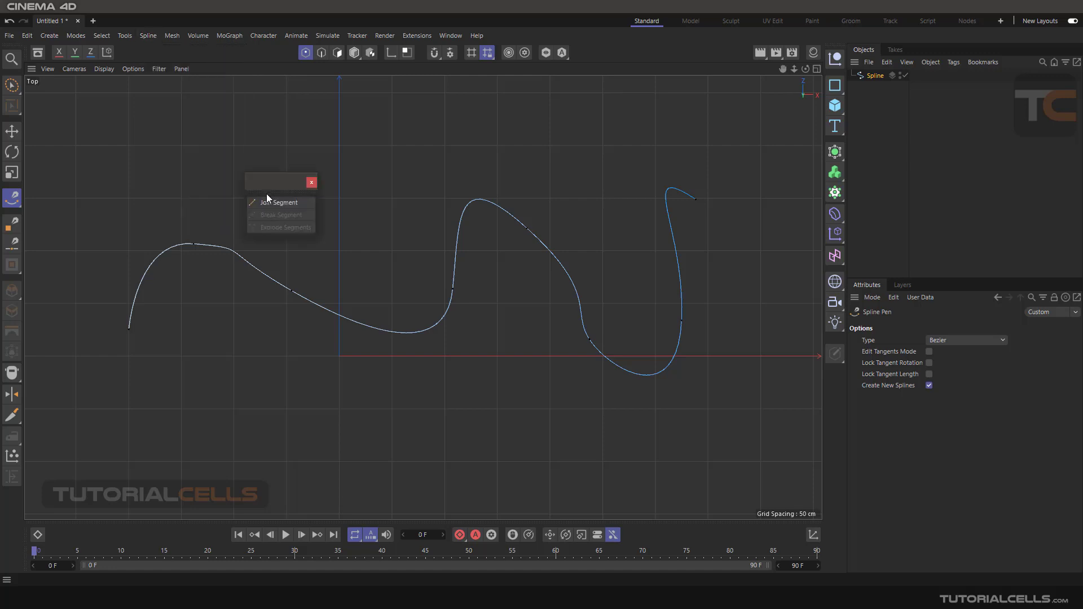
left_click_drag(280, 185, 140, 106)
right_click(141, 131)
mouse_move(170, 300)
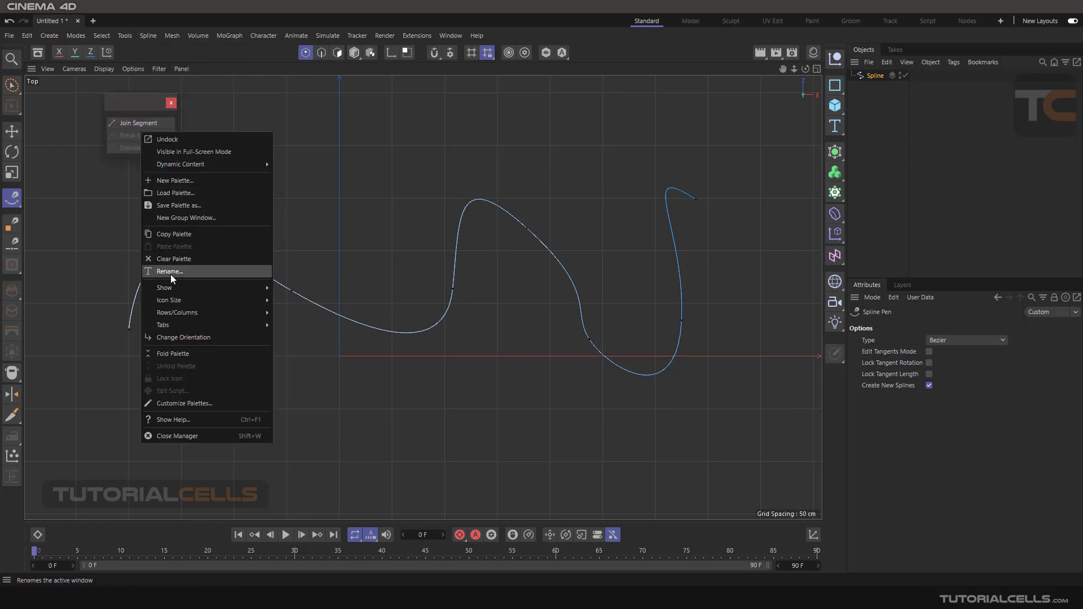
left_click(298, 329)
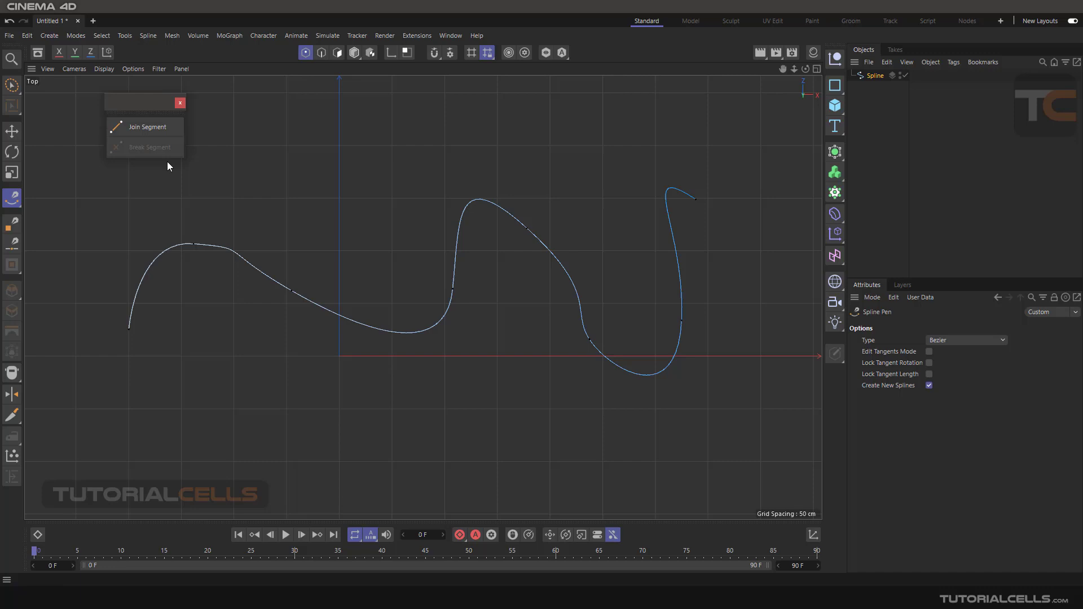
left_click_drag(167, 162, 173, 186)
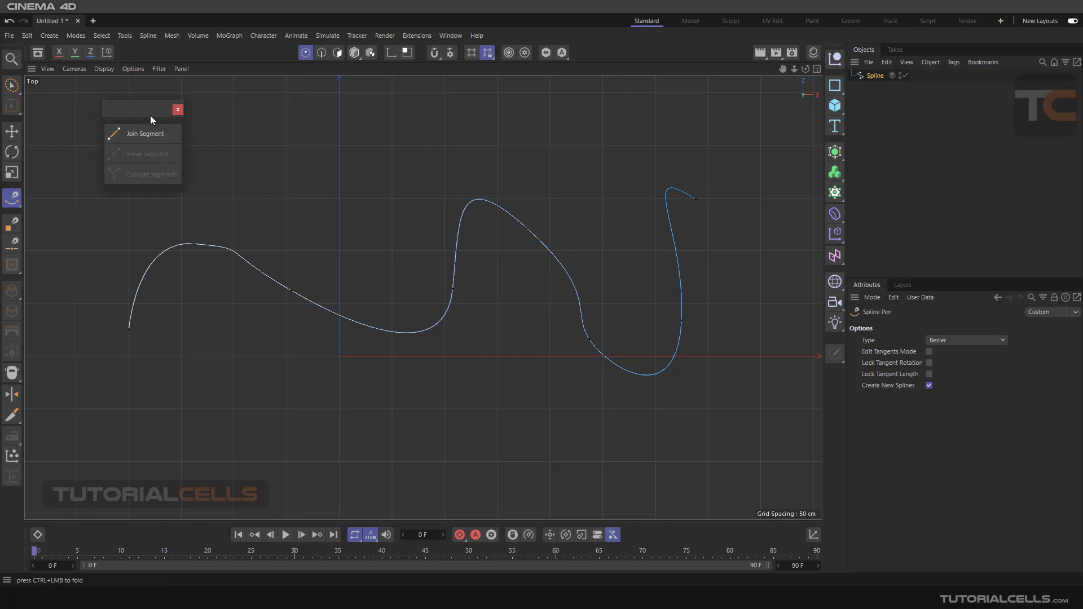
left_click_drag(150, 105, 139, 121)
scroll(397, 231, "up", 2)
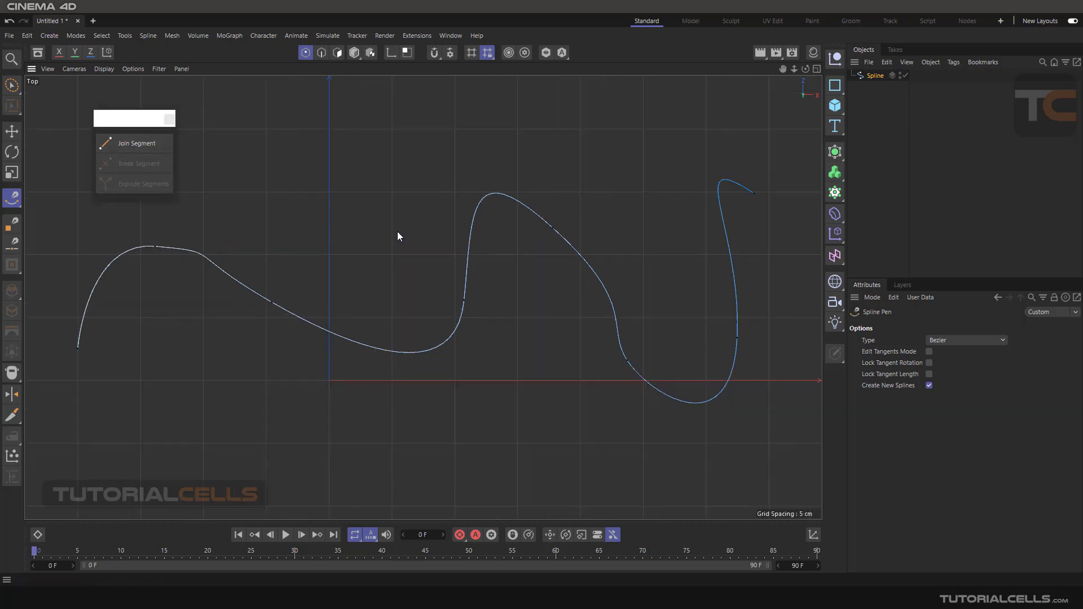
scroll(423, 275, "up", 1)
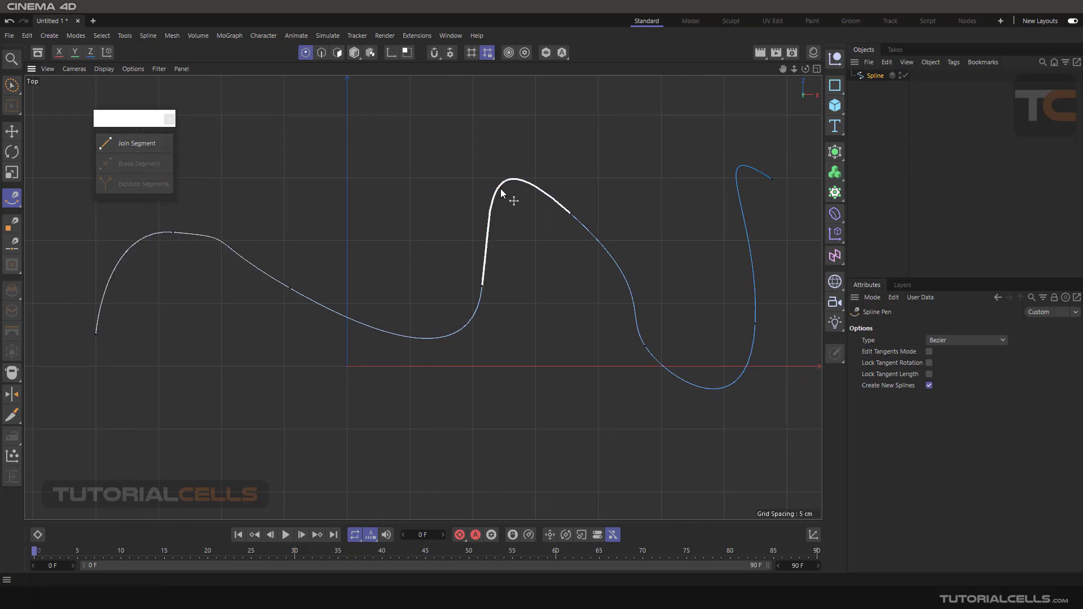
scroll(594, 281, "down", 1)
scroll(599, 268, "up", 1)
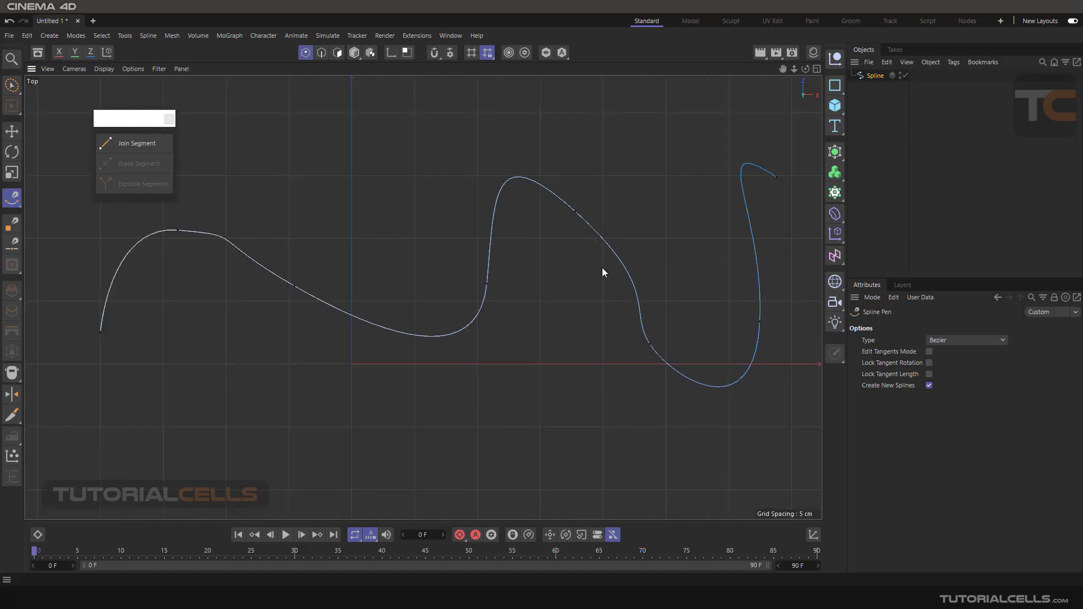
scroll(602, 272, "down", 1)
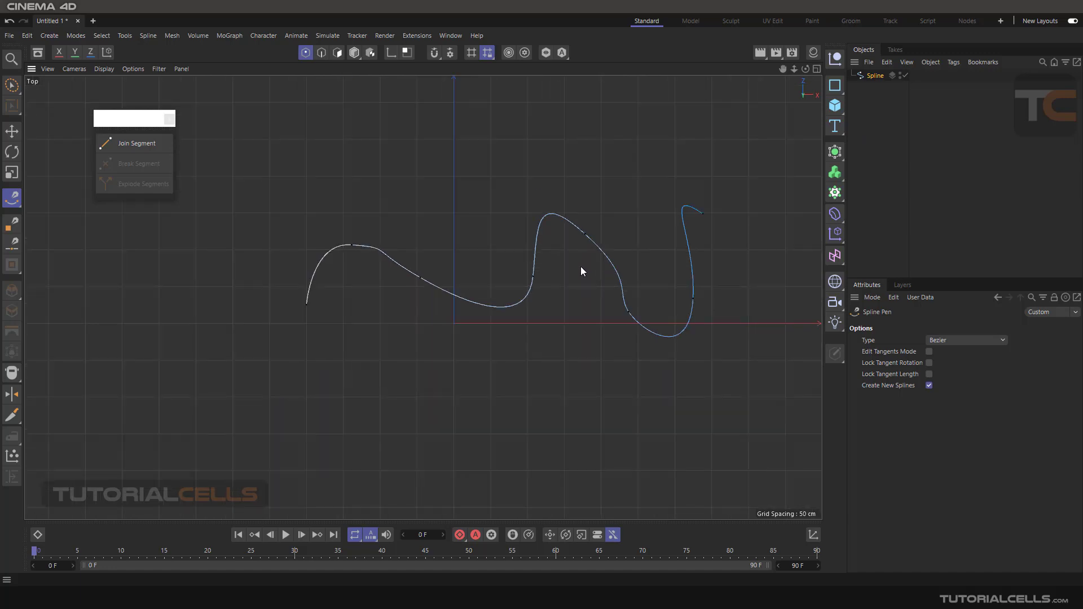
middle_click_drag(580, 269, 624, 261)
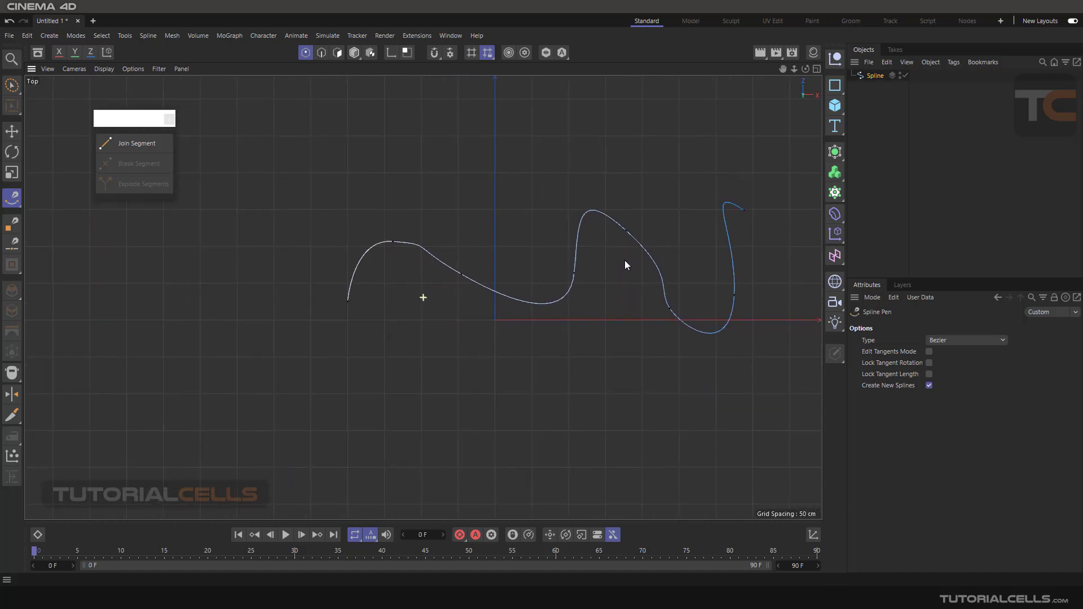
Draw a three-point short spline to the left of the wavy curve
left_click(127, 299)
left_click(201, 335)
left_click(337, 344)
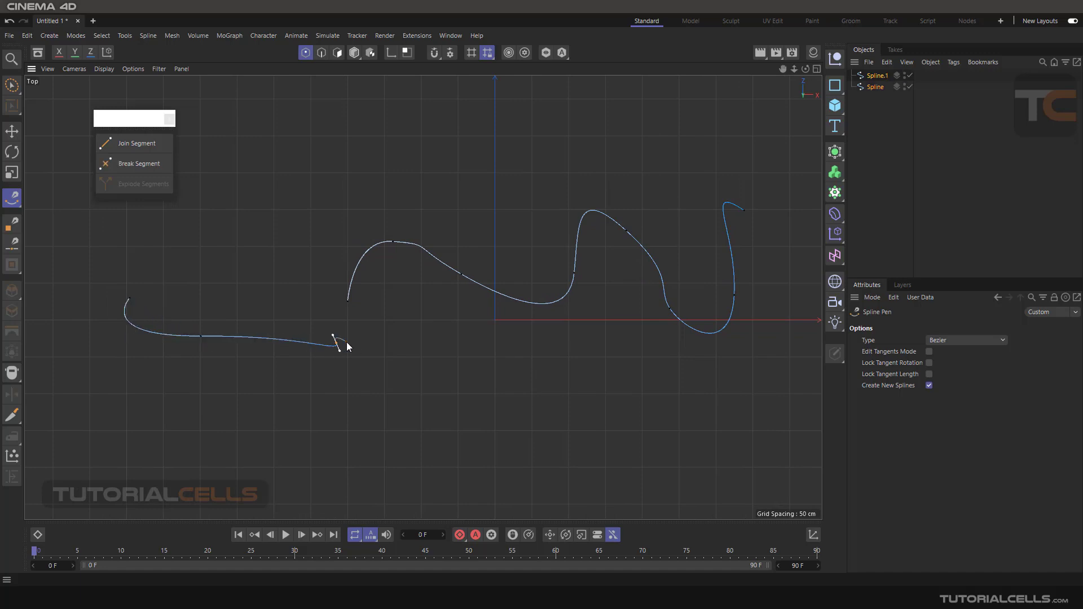
key("Escape")
Connect the short spline's end to the wavy spline, then undo to keep them separate
left_click(12, 130)
left_click(13, 198)
left_click(337, 344)
left_click(346, 300)
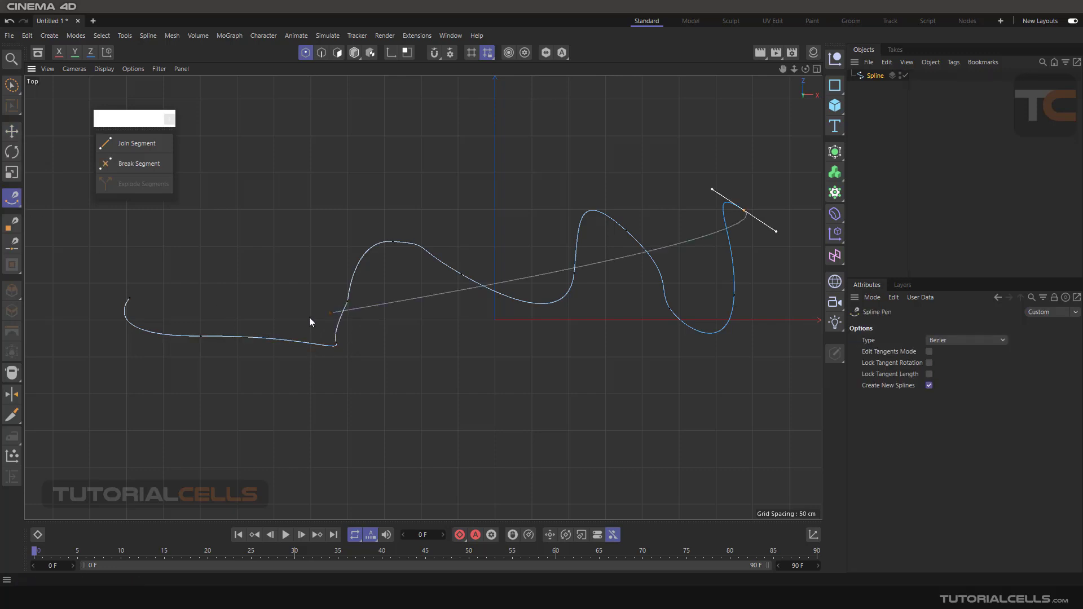
key("Escape")
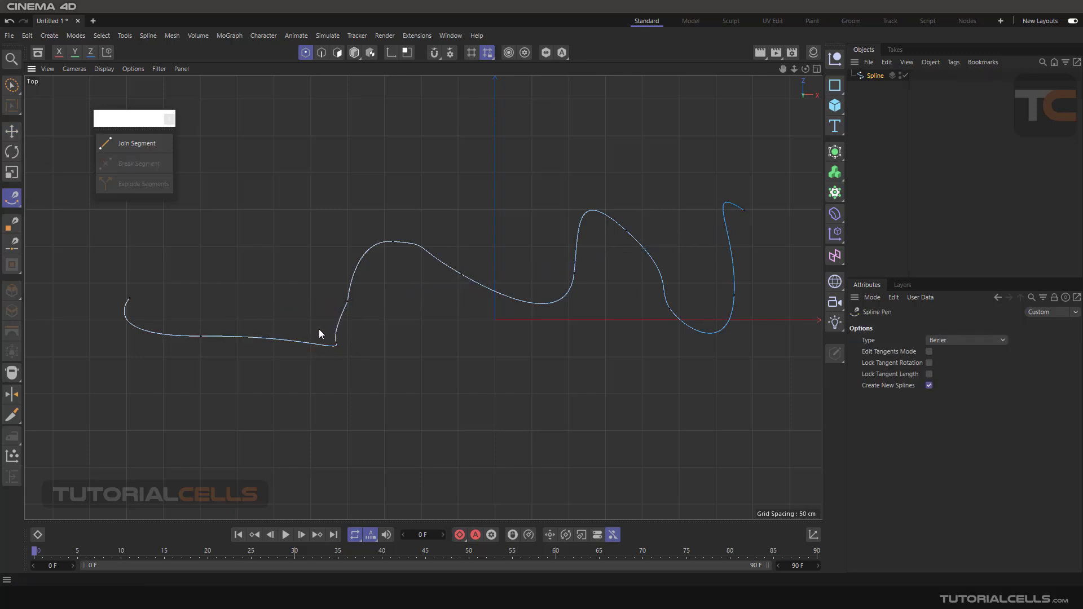
left_click(319, 329)
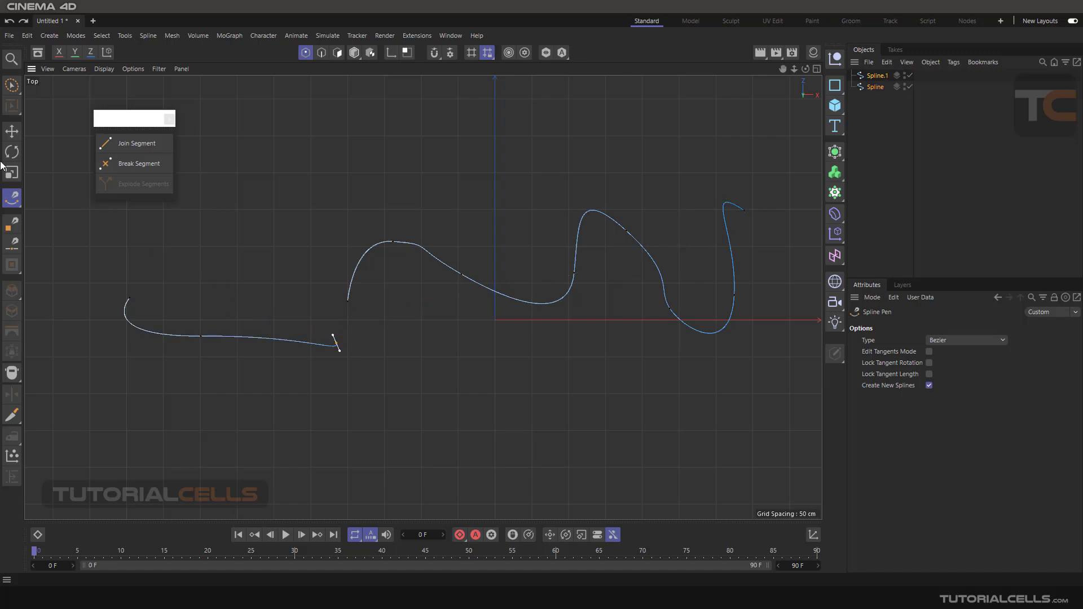
Select the wavy spline's start point and the short spline's end point, then deselect them
left_click(12, 132)
left_click(382, 338)
scroll(382, 337, "up", 3)
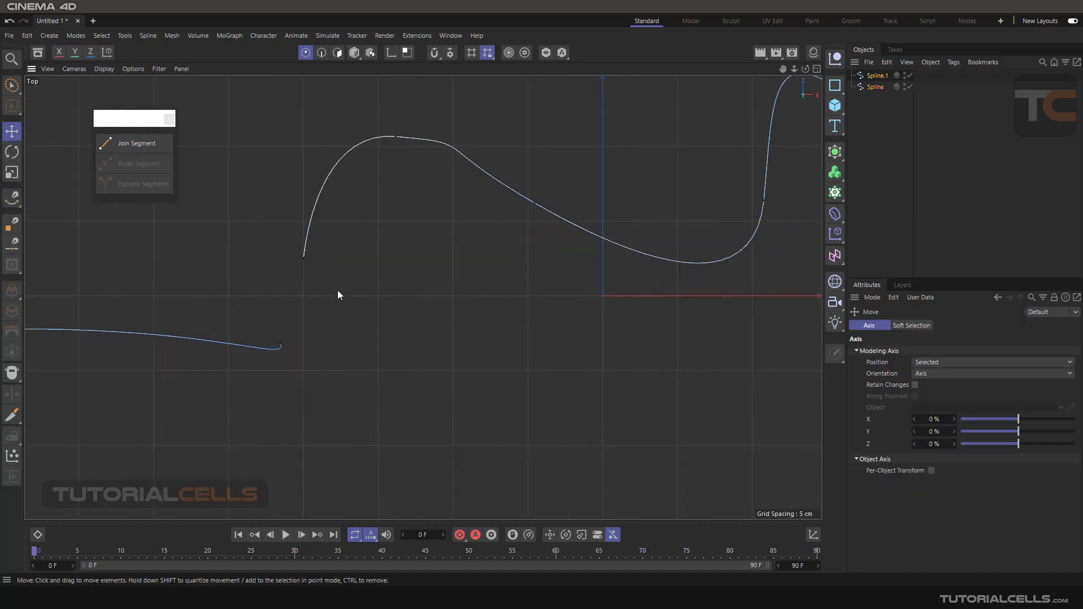
left_click(302, 257)
left_click(281, 344, "shift")
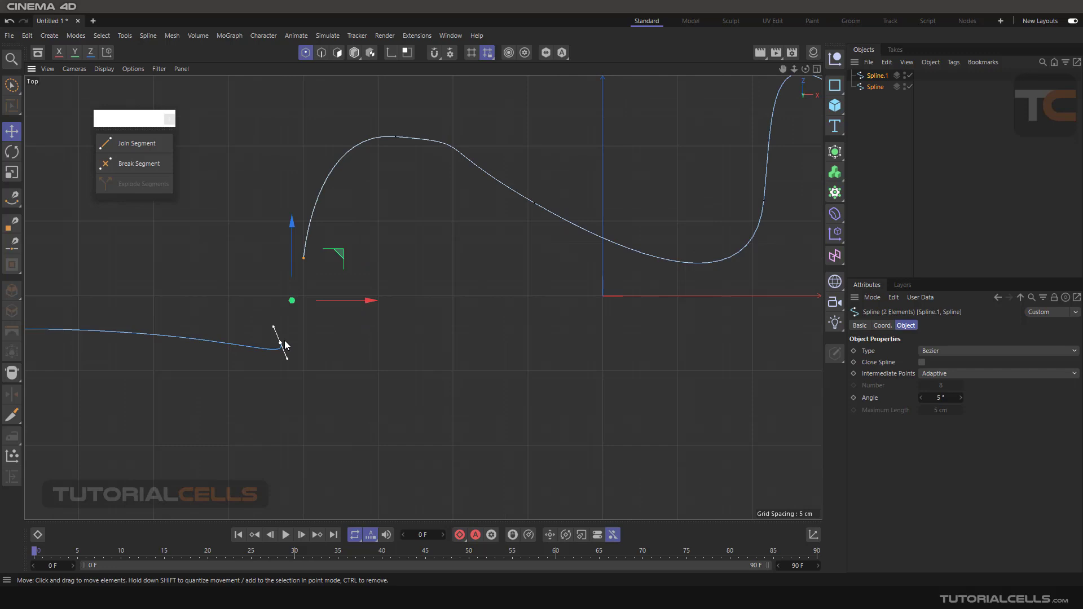
middle_click_drag(322, 318, 359, 324)
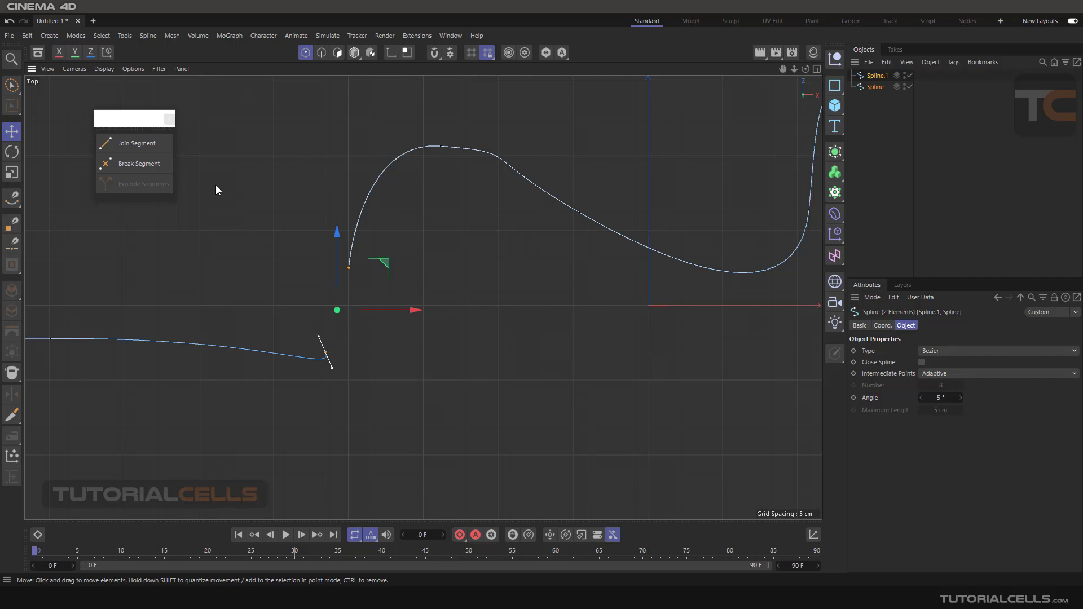
left_click(322, 319)
scroll(323, 320, "down", 3)
scroll(505, 290, "down", 2)
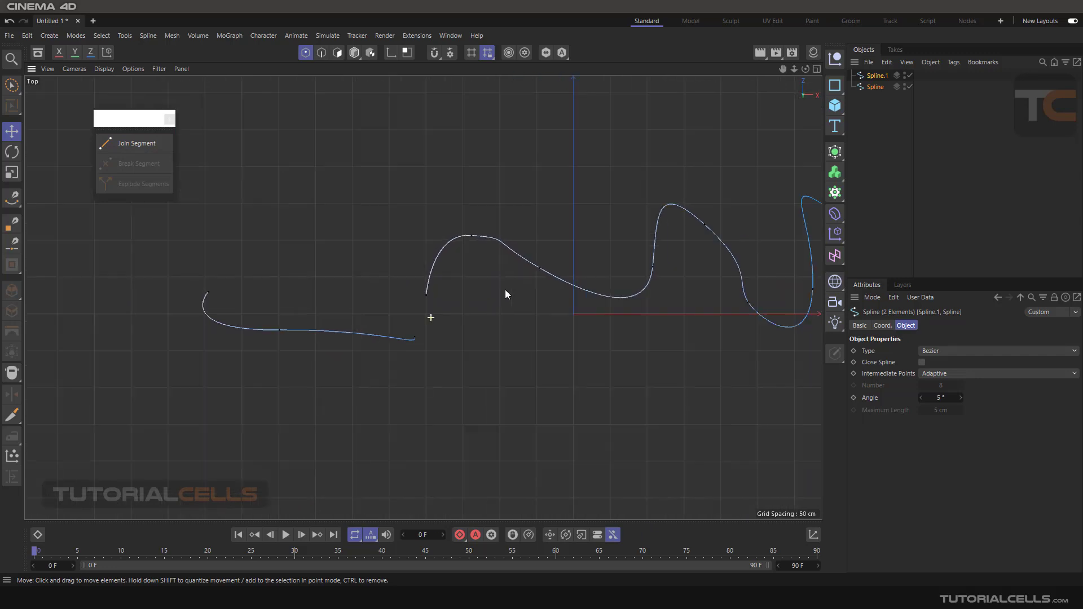
Delete the short Spline.1 object and select the remaining Spline
left_click(872, 88)
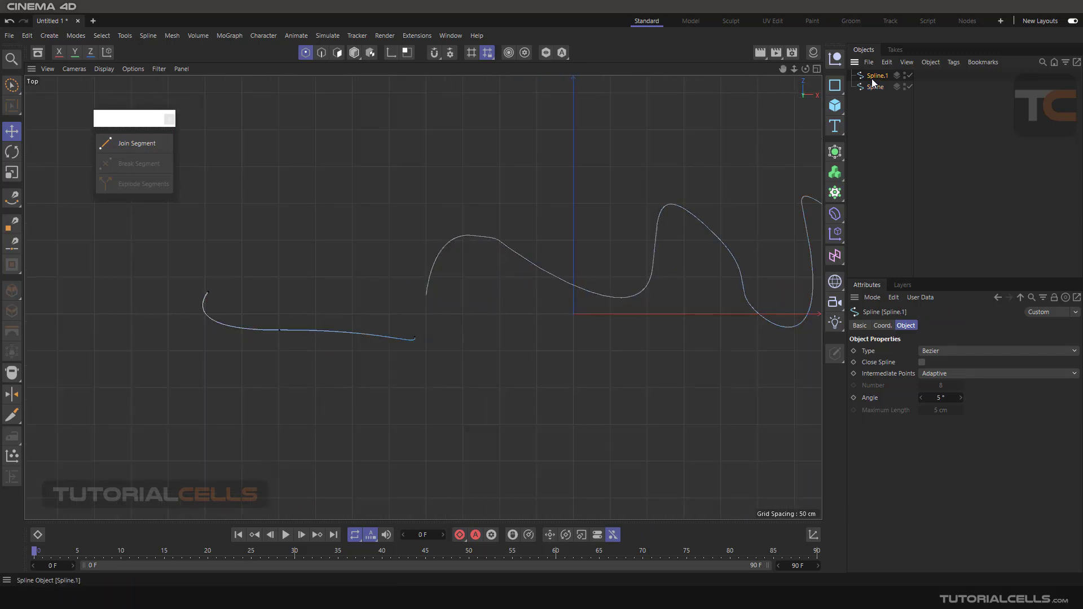
key("Delete")
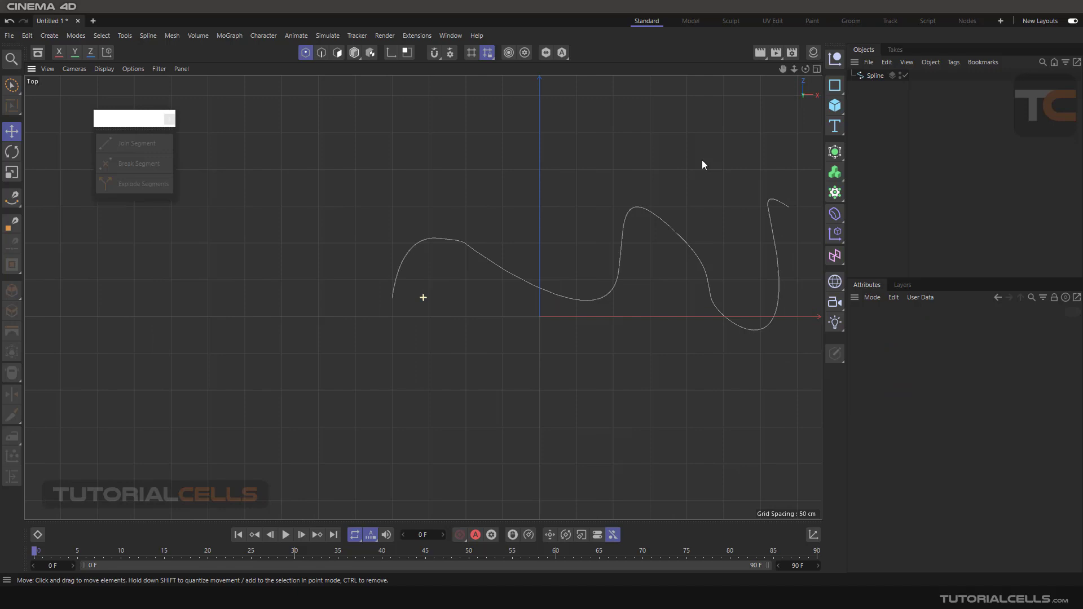
left_click(873, 75)
scroll(567, 240, "up", 2)
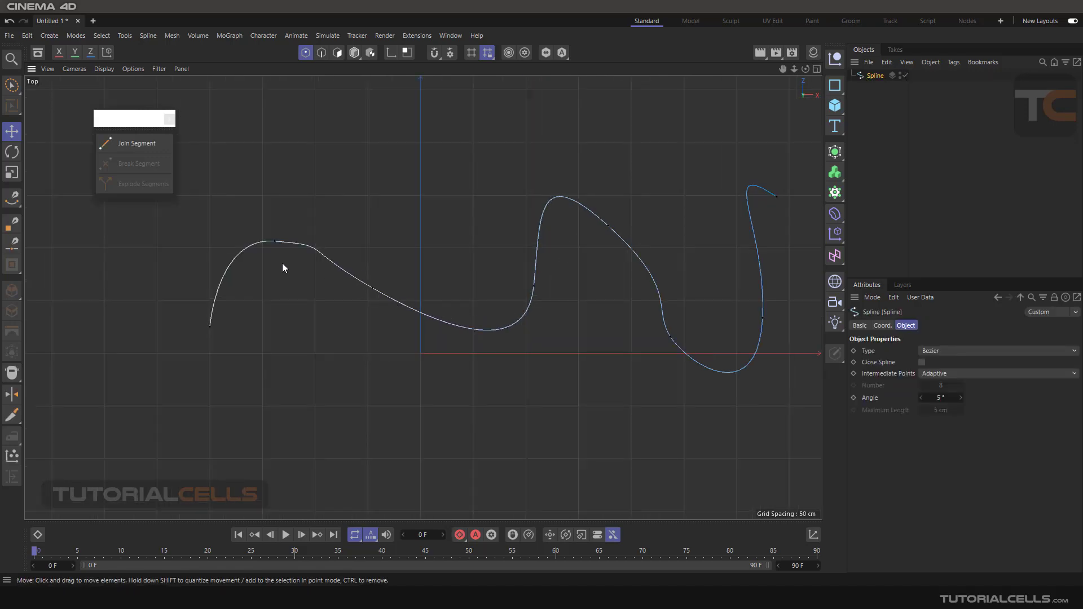
Disconnect the spline at a downward-slope point and drag the new endpoint away
key("h")
scroll(353, 309, "up", 2)
scroll(400, 291, "up", 1)
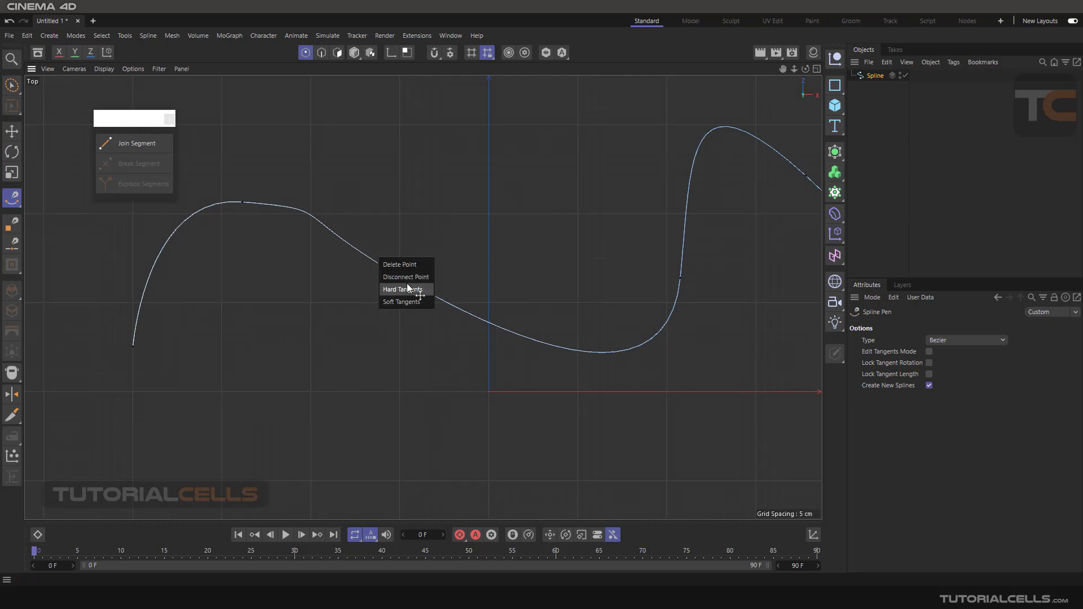
left_click(407, 275)
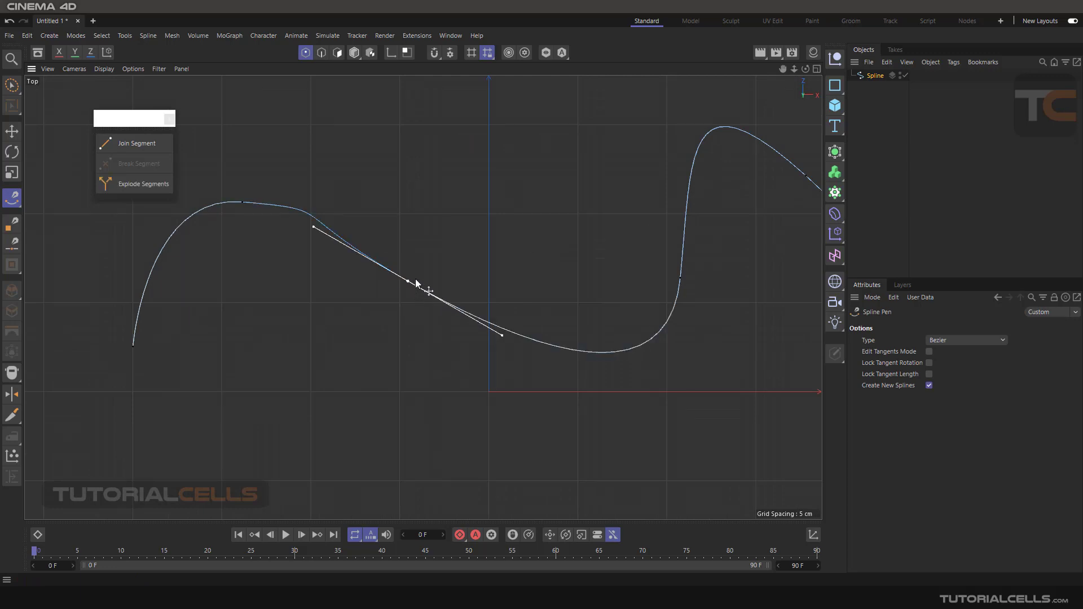
left_click_drag(412, 282, 442, 251)
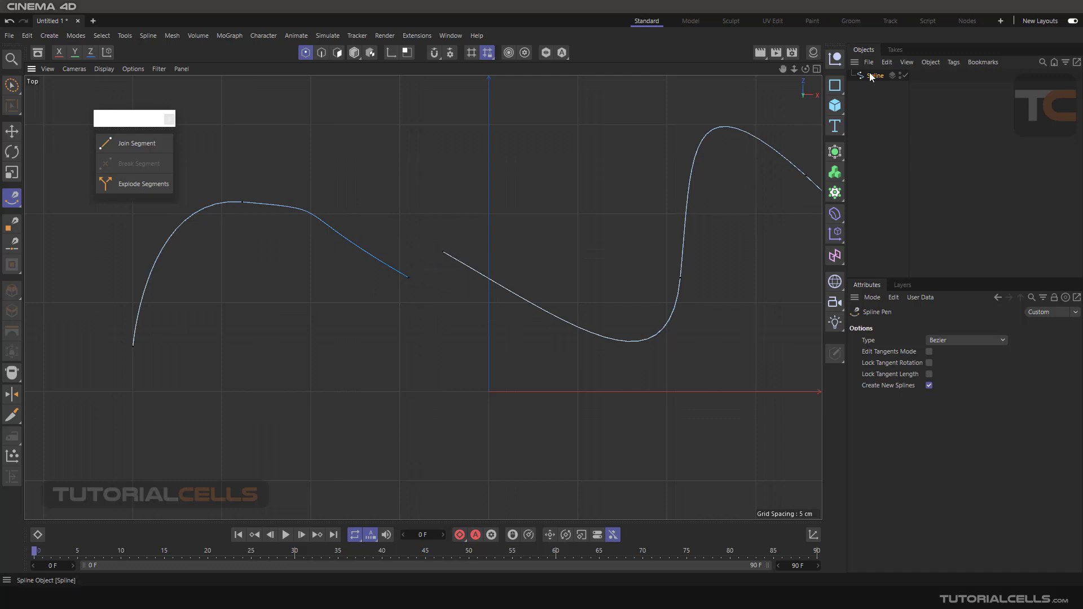
Select both loose endpoints, apply Join Segment, then deselect the spline
left_click(13, 131)
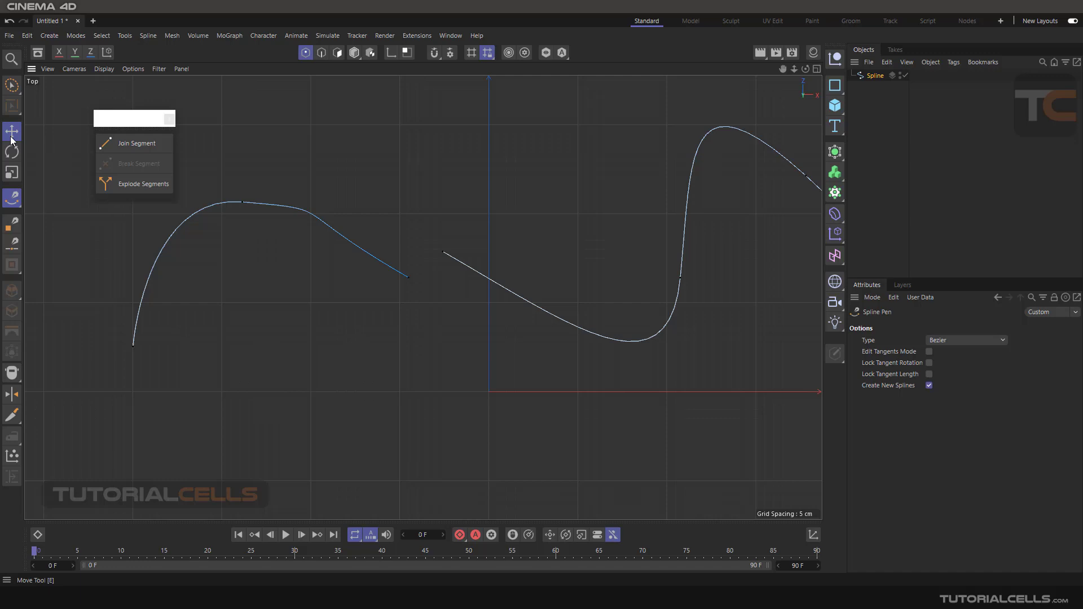
left_click(407, 276)
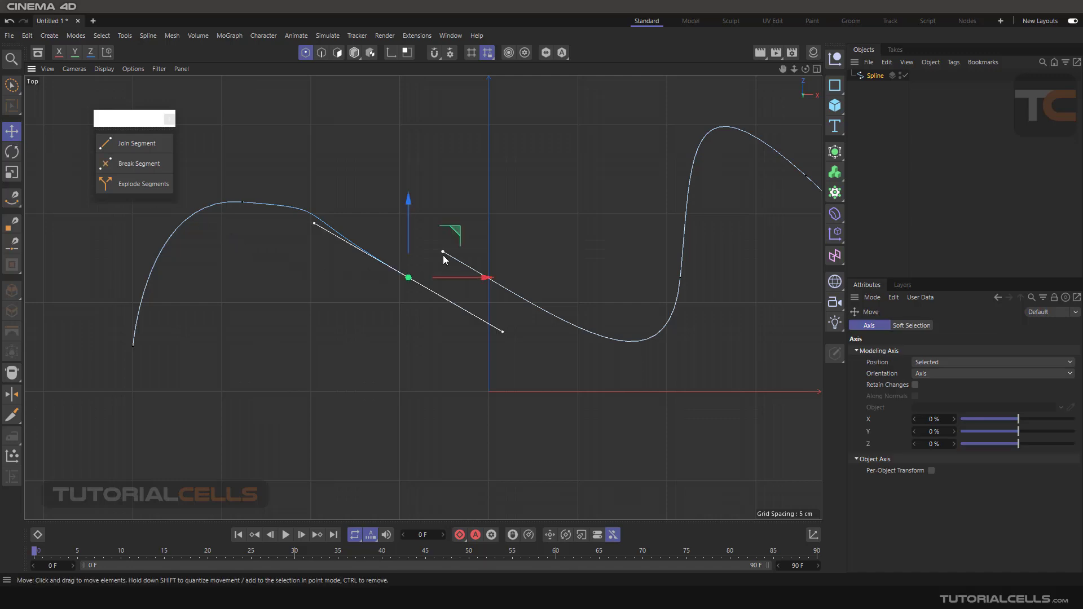
left_click(444, 257, "shift")
scroll(406, 276, "up", 2)
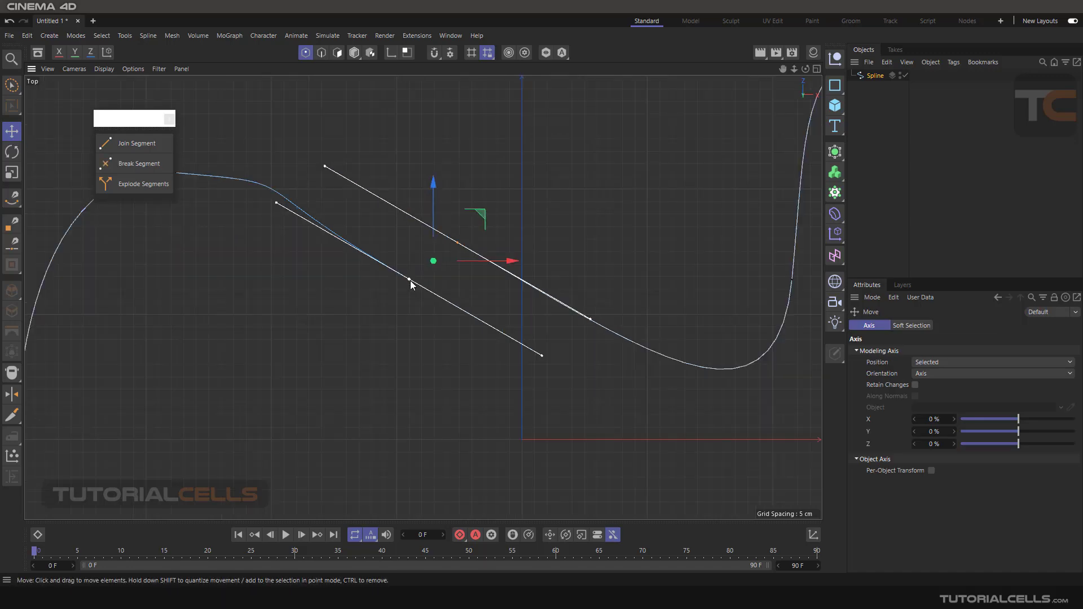
left_click(133, 150)
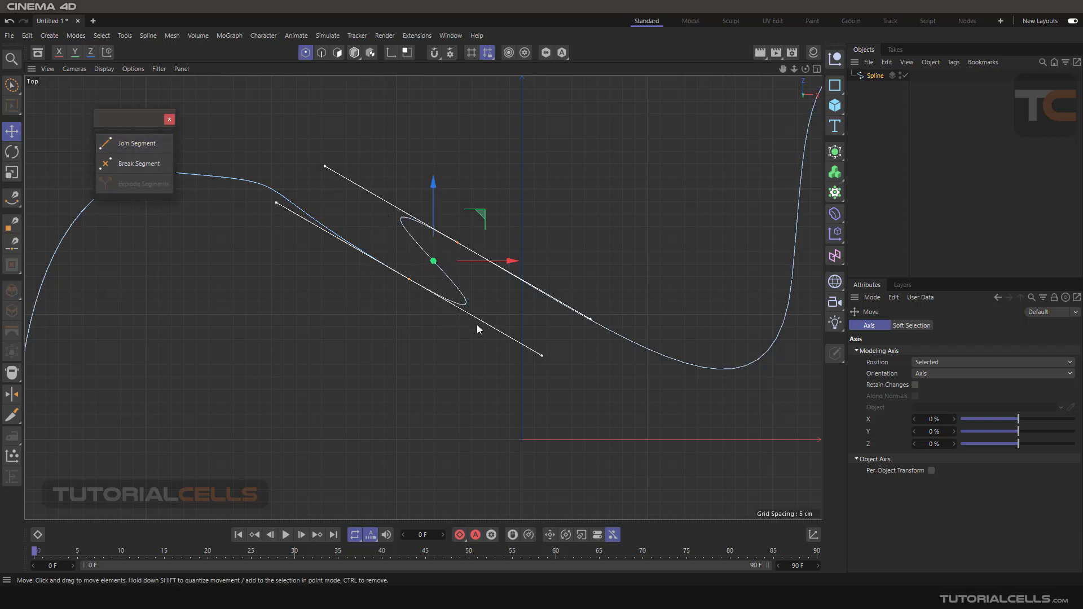
left_click(373, 345)
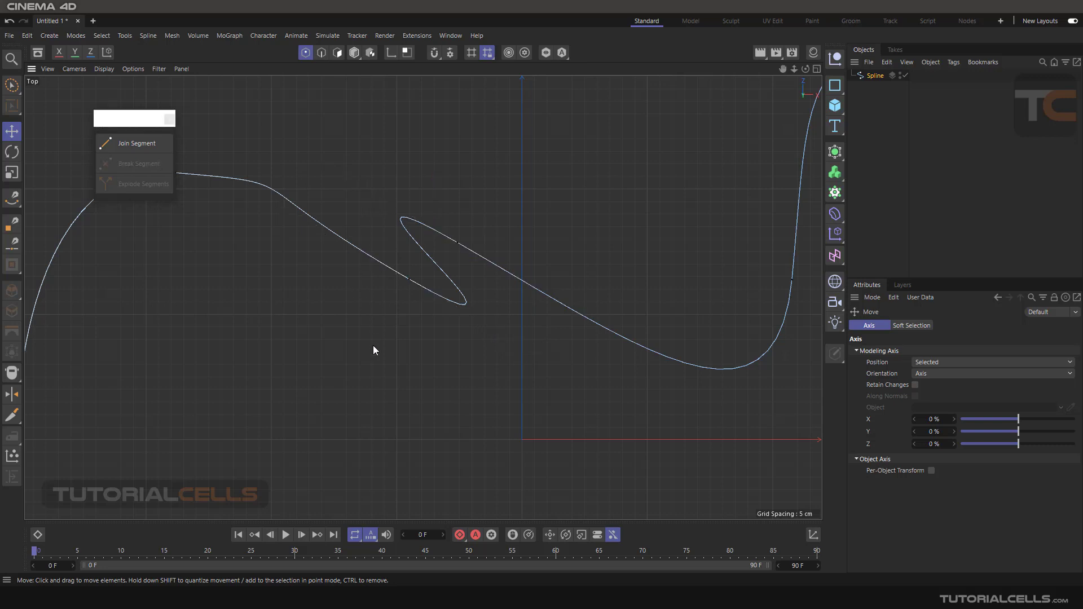
scroll(436, 288, "down", 3)
scroll(449, 275, "up", 2)
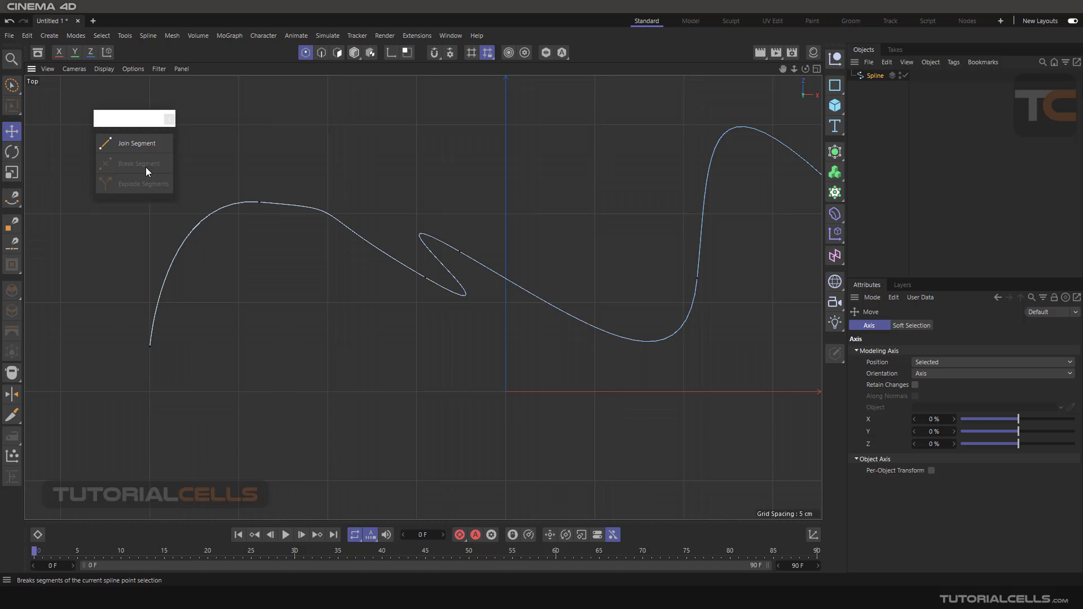
left_click(13, 198)
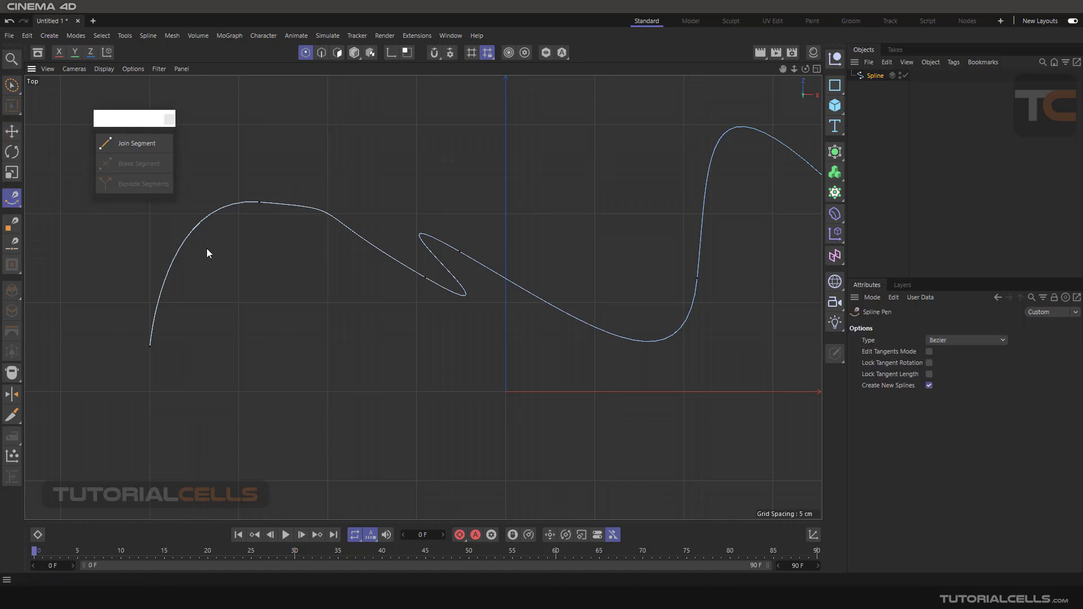
left_click(582, 324)
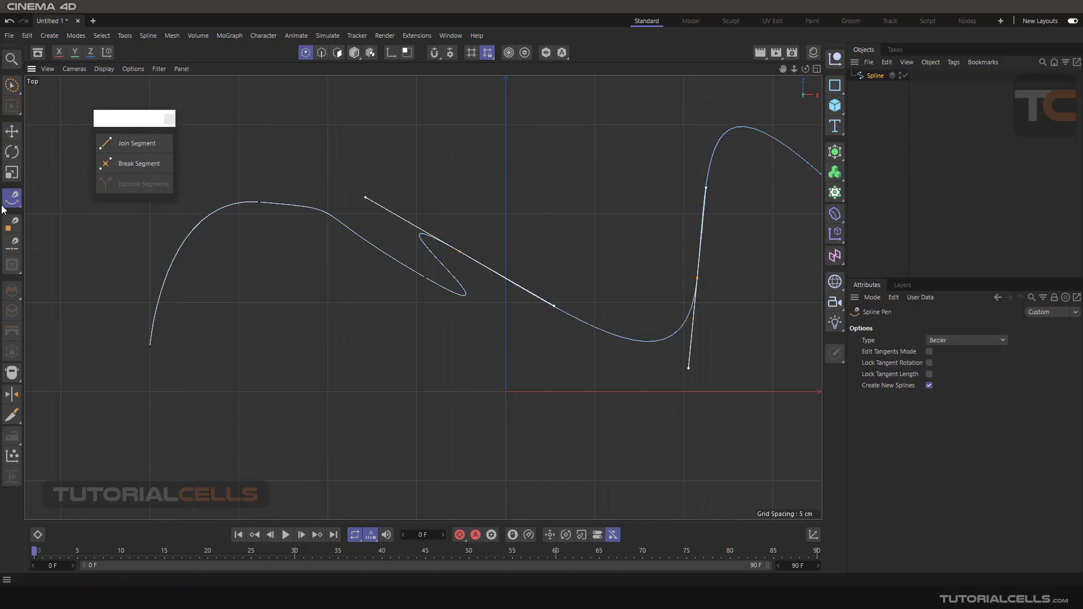
scroll(419, 316, "down", 2)
scroll(418, 315, "down", 1)
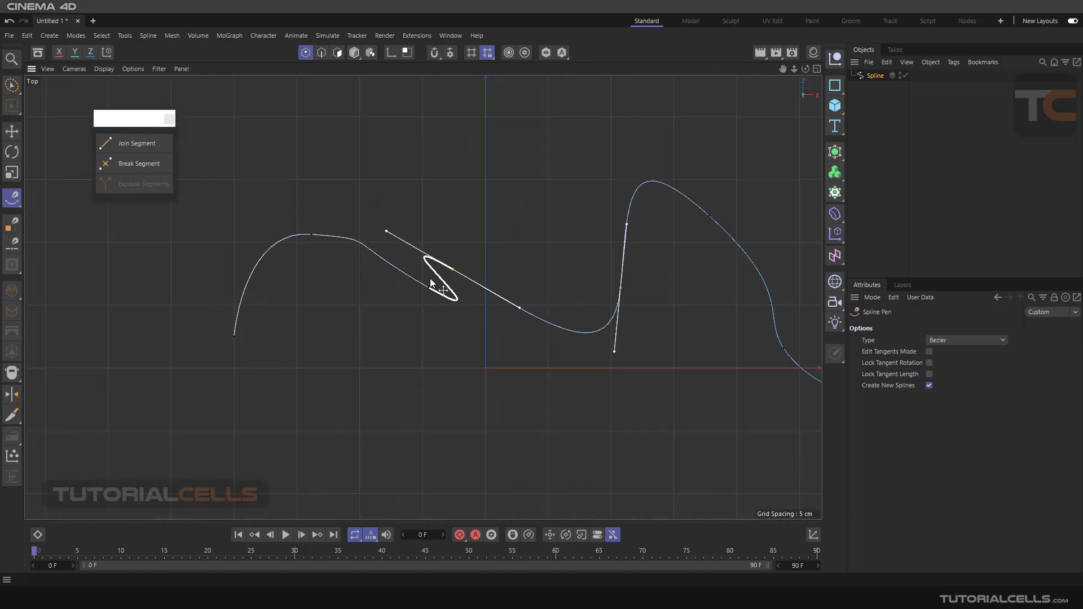
left_click(145, 164)
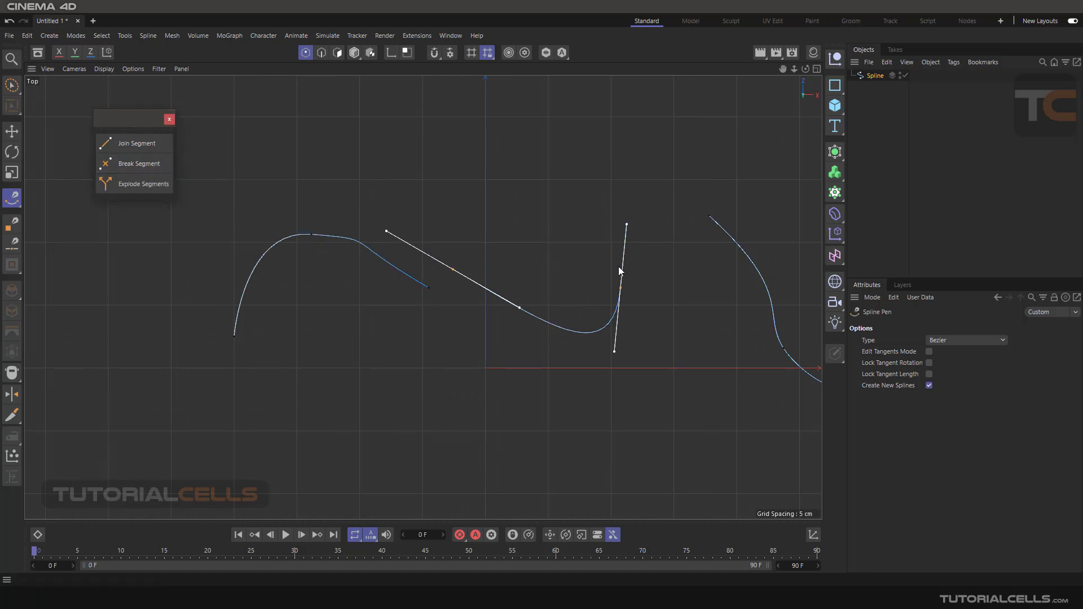
left_click(535, 170)
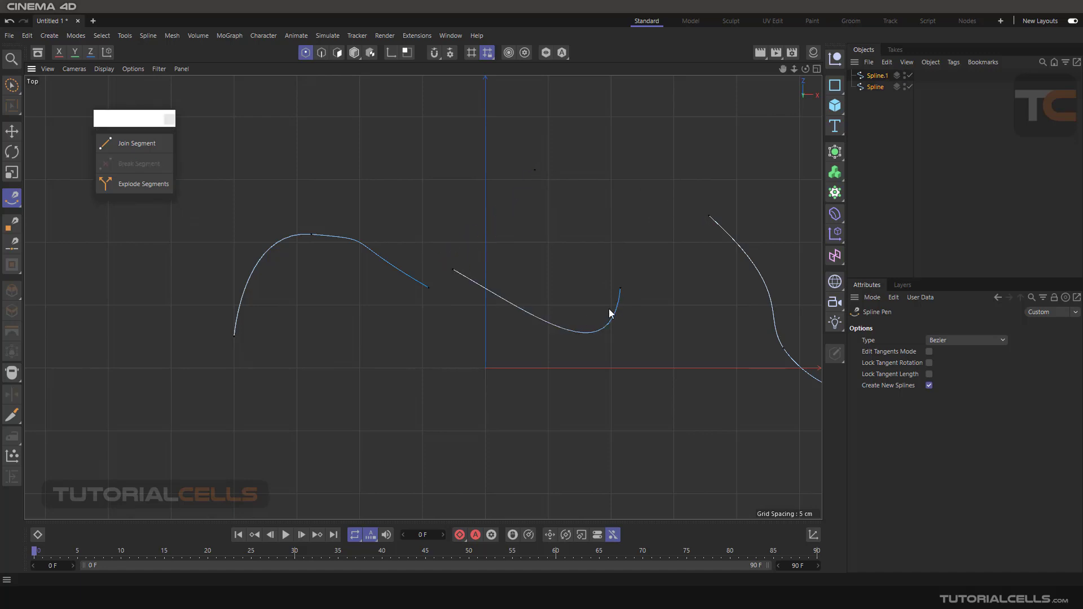
key("ctrl+z")
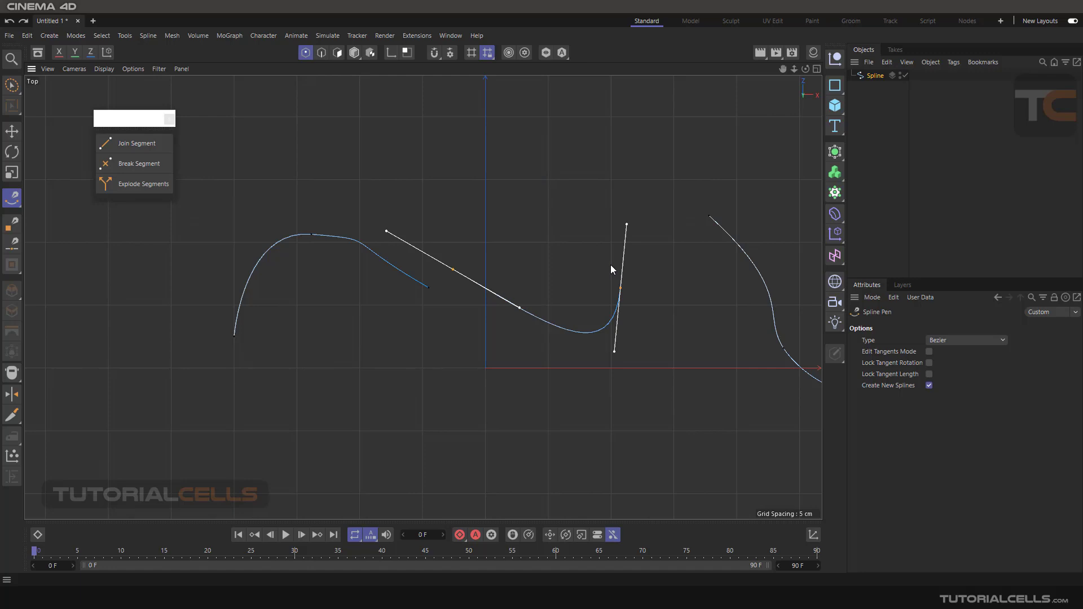
key("ctrl+z")
left_click(483, 202)
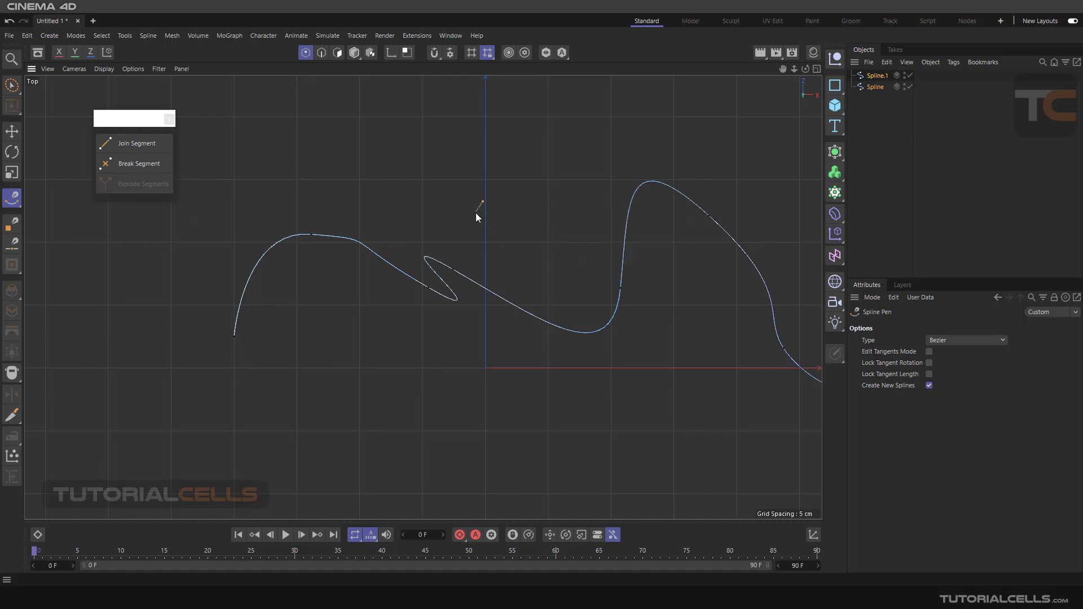
key("ctrl+z")
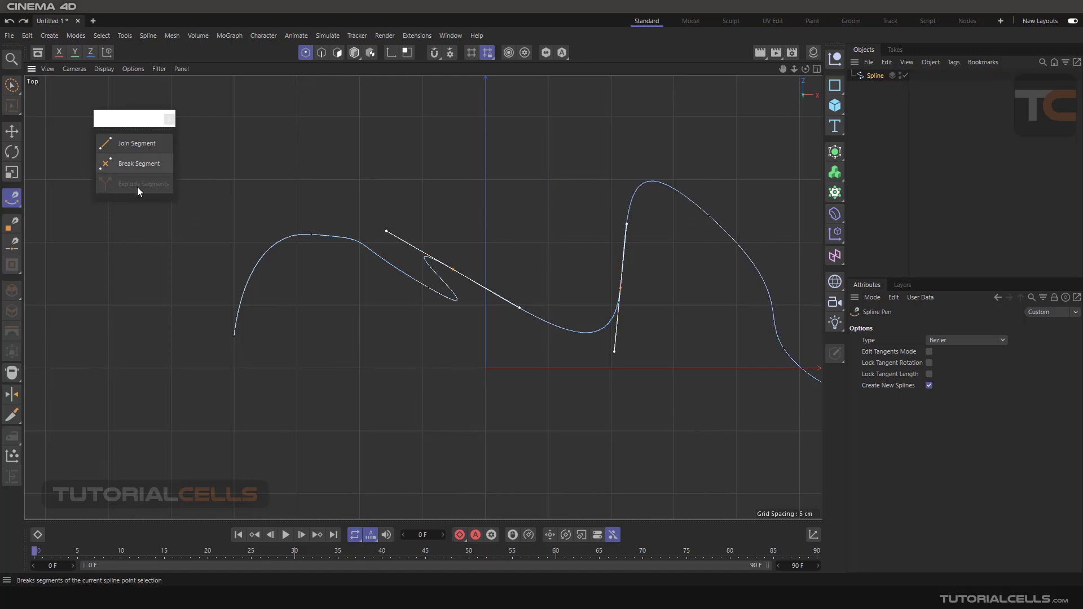
Delete the freehand spline, add a 'Text' spline, and make it editable
left_click(871, 76)
key("Delete")
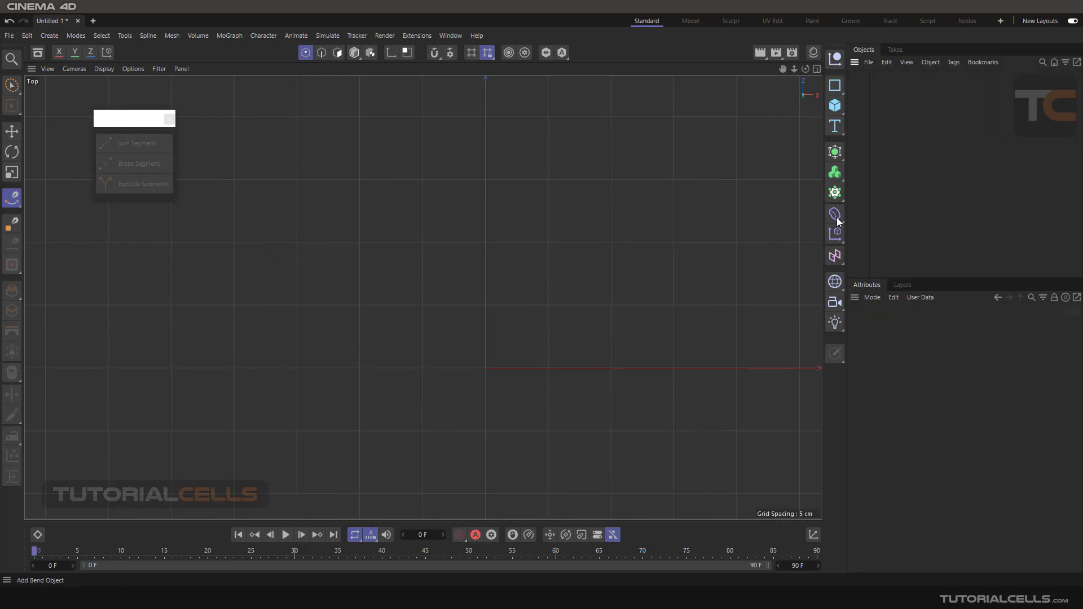
left_click(836, 126)
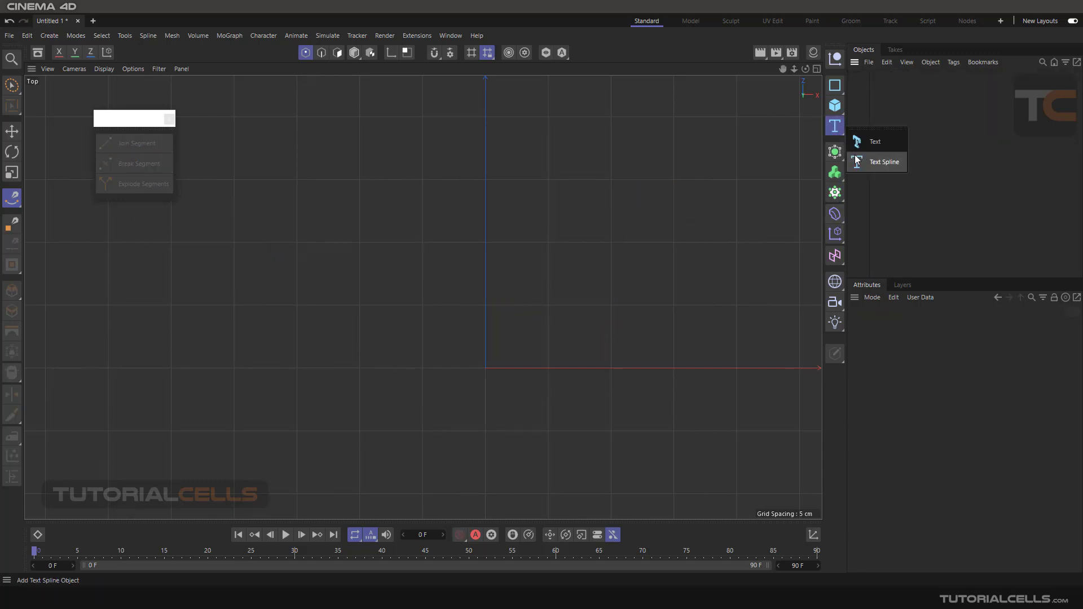
left_click(856, 161)
middle_click_drag(626, 283, 421, 259)
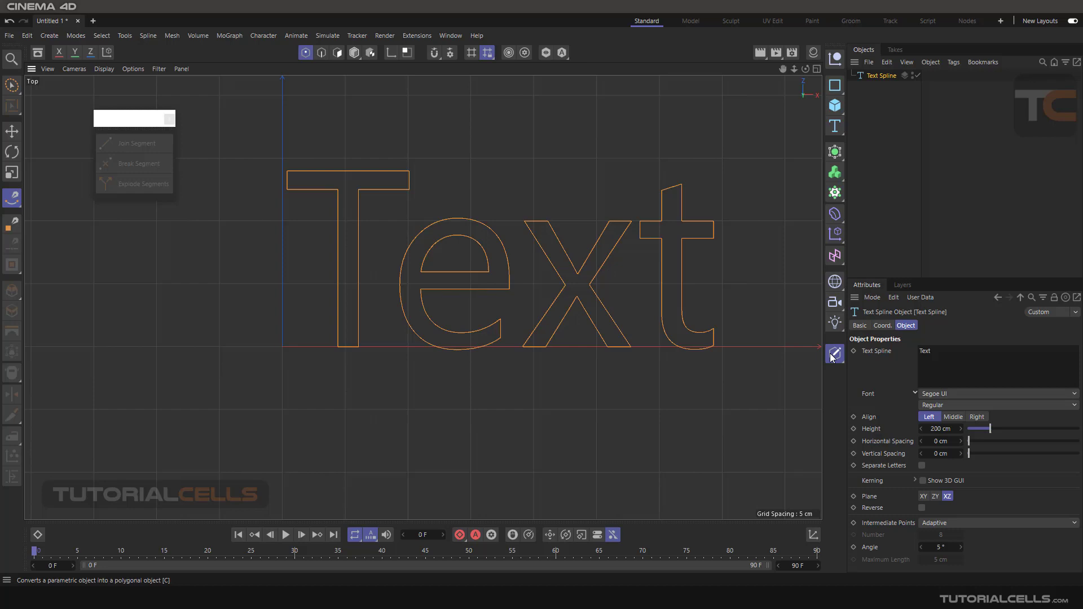
left_click_drag(834, 353, 867, 367)
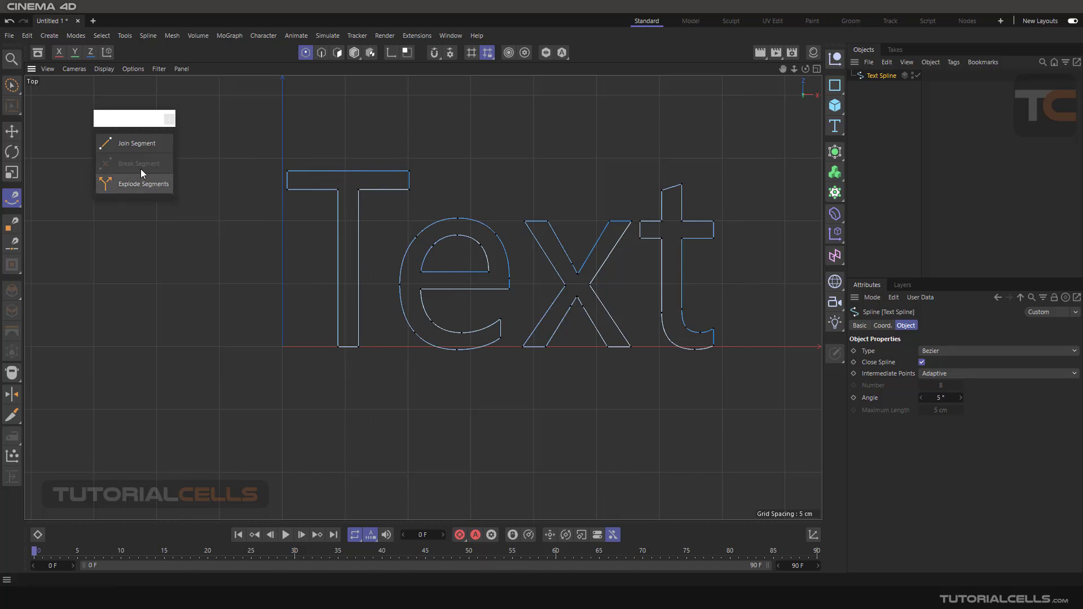
Explode the Text outline into segments and pick out the T, e and t letter splines
left_click(133, 186)
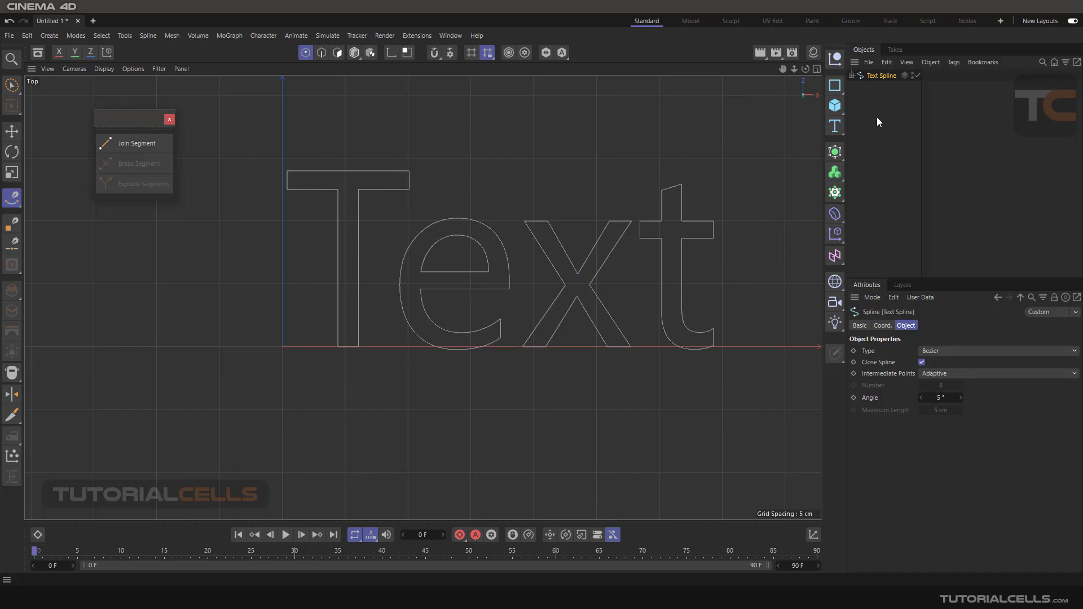
left_click(855, 76)
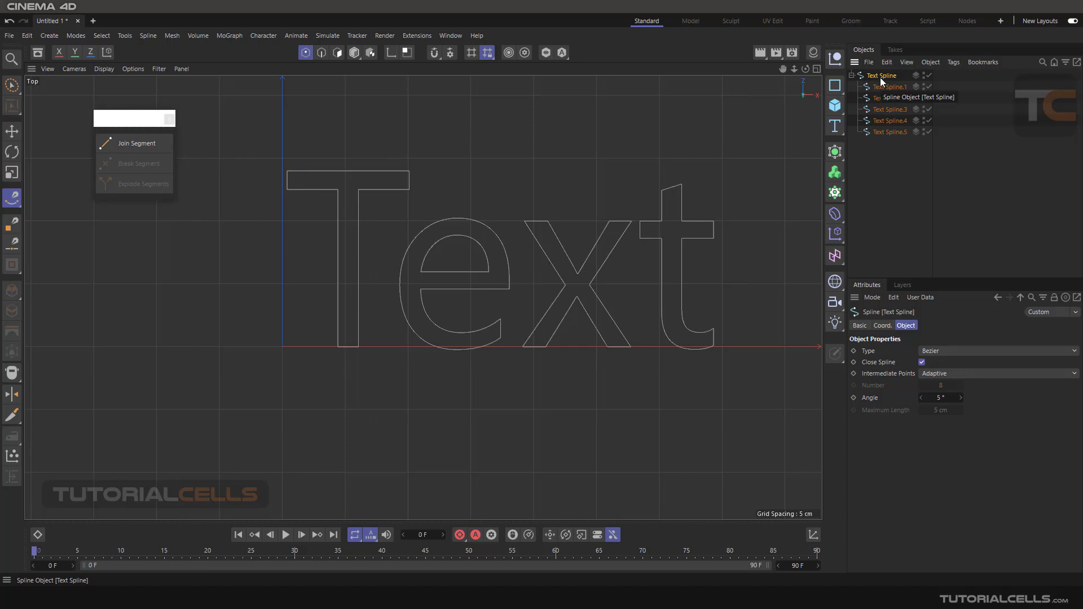
left_click(880, 89)
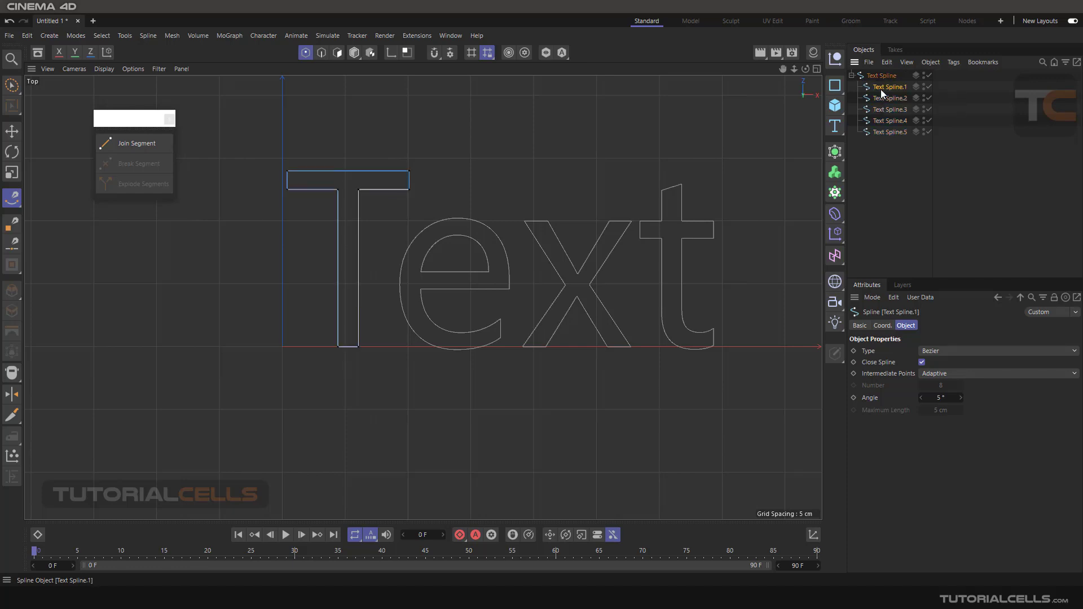
left_click(883, 109)
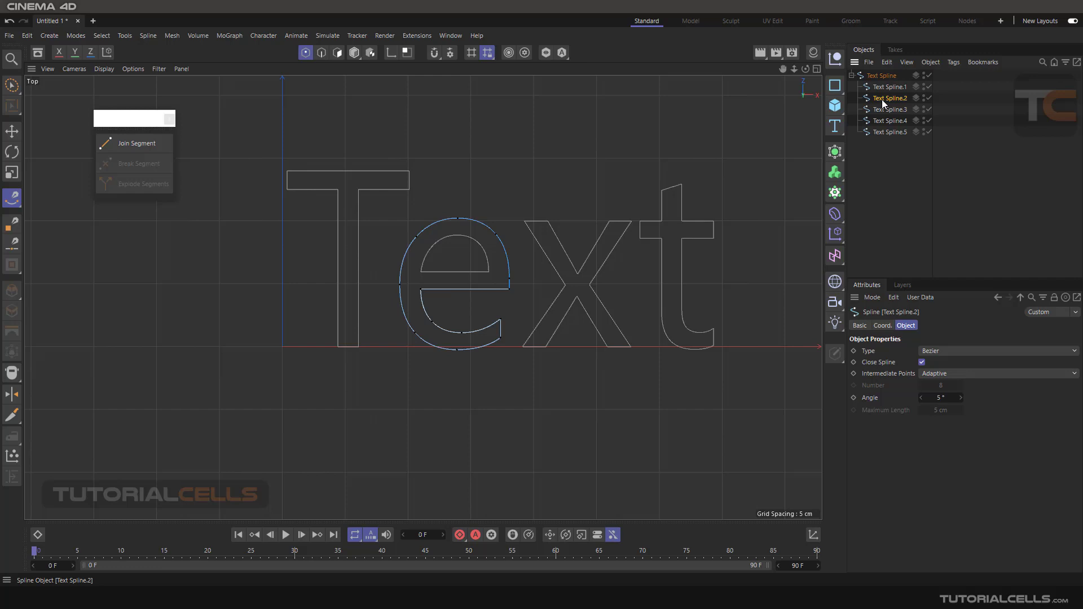
scroll(420, 267, "up", 3)
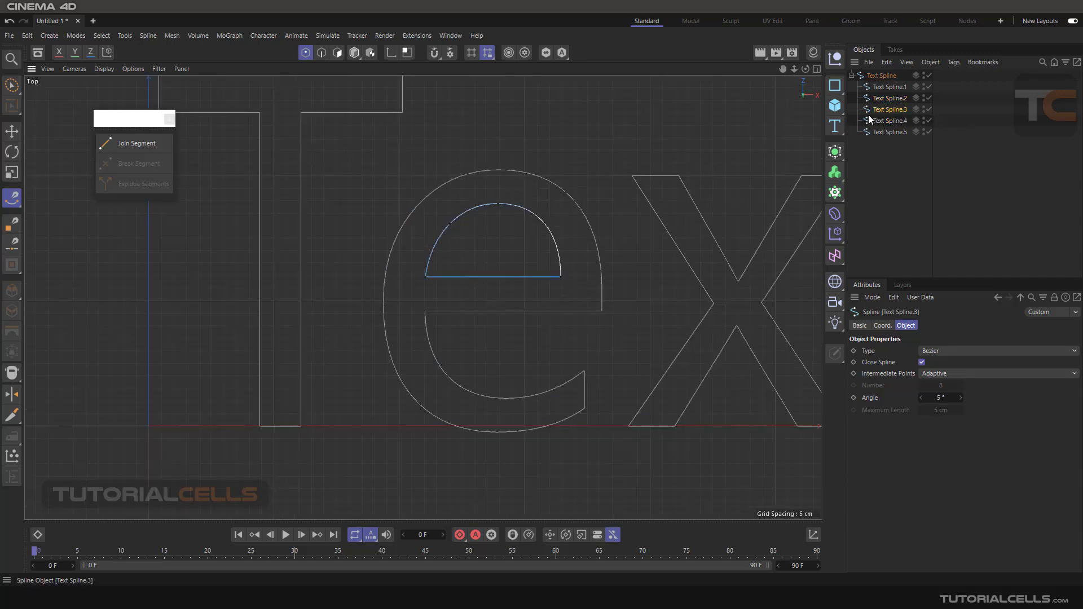
scroll(701, 188, "down", 2)
scroll(535, 179, "down", 2)
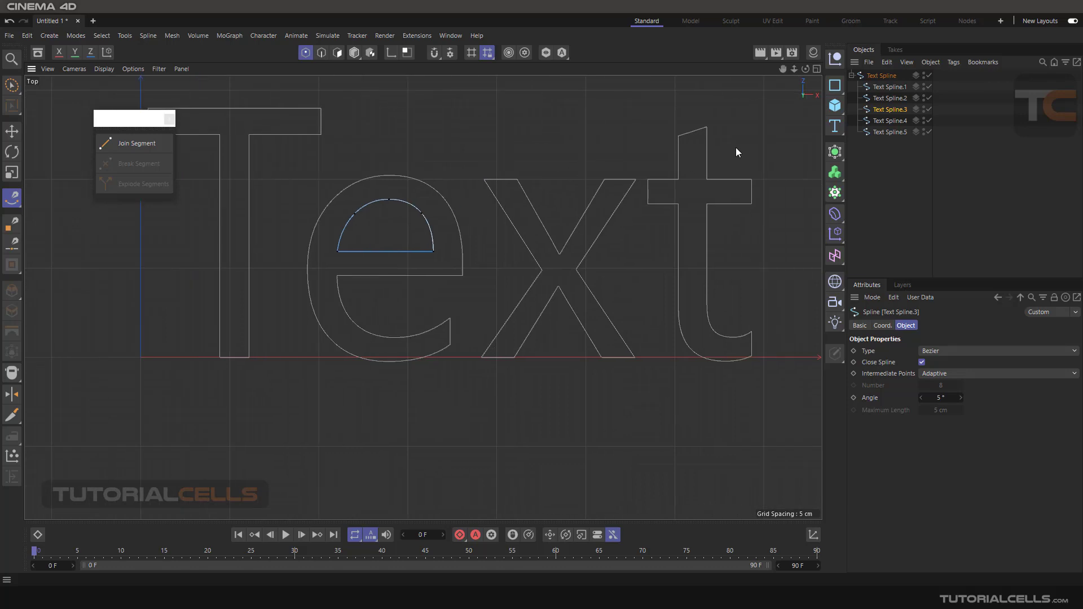
left_click(878, 134)
scroll(695, 191, "down", 1)
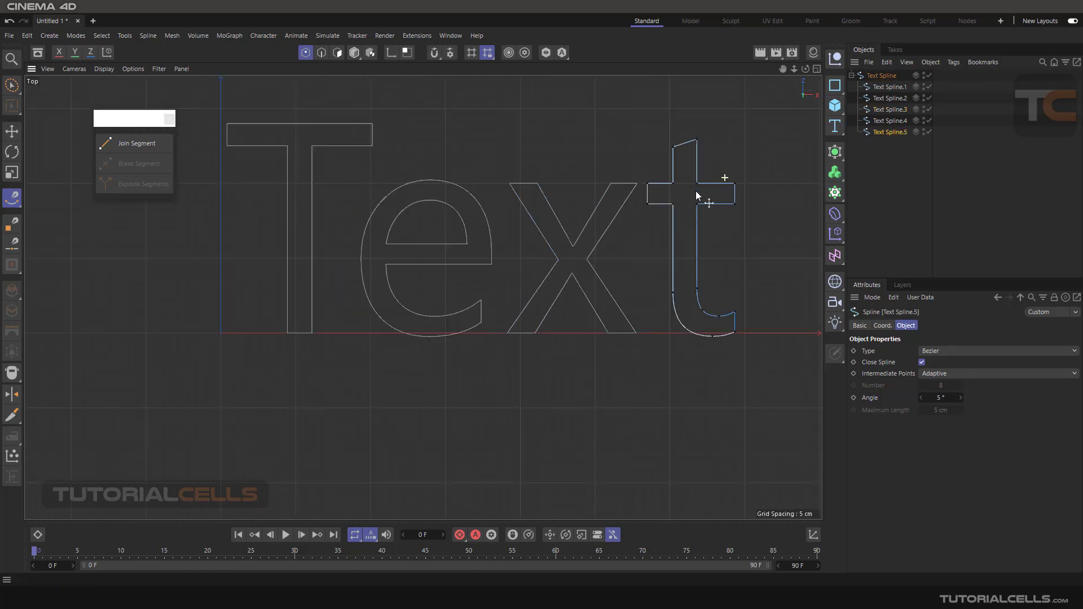
scroll(695, 191, "down", 1)
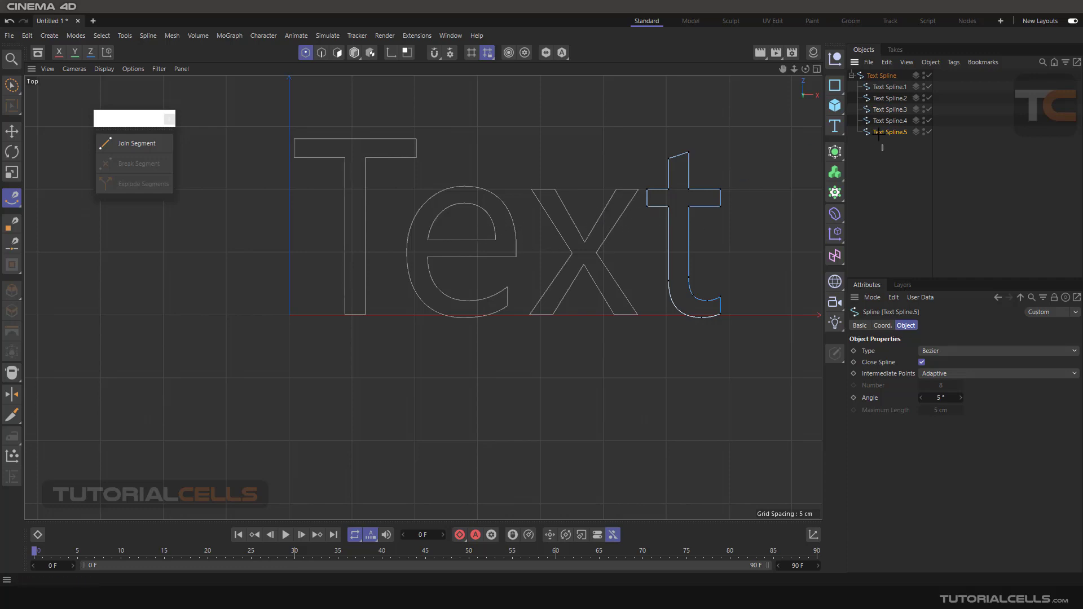
Move the five letter splines to top level and delete the leftover parent Text Spline
mouse_move(865, 77)
left_mouse_down()
mouse_move(883, 150)
mouse_move(877, 165)
left_mouse_up()
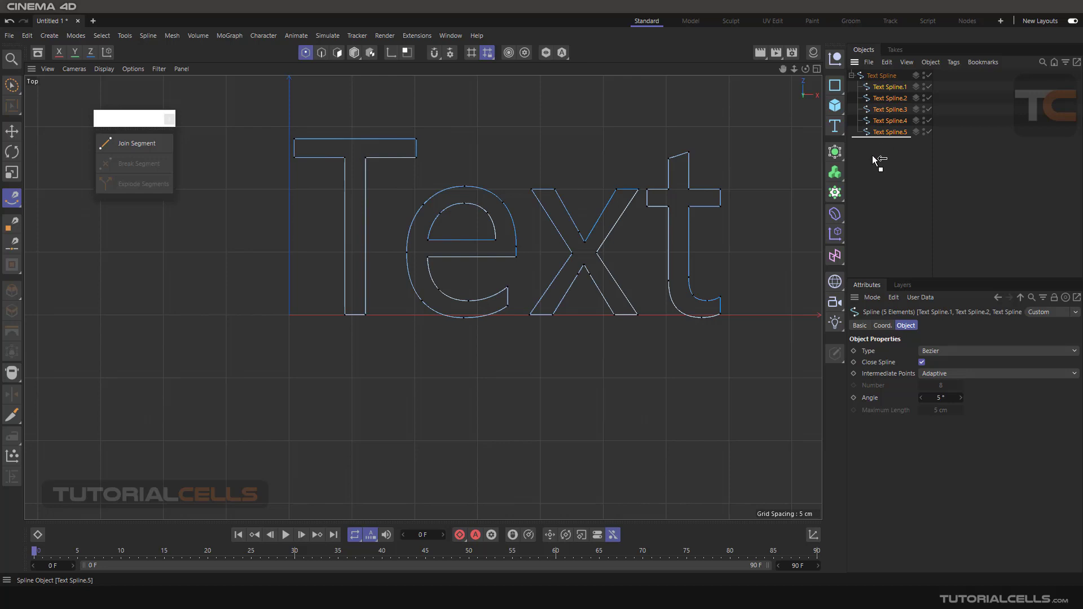
left_click(876, 75)
key("Delete")
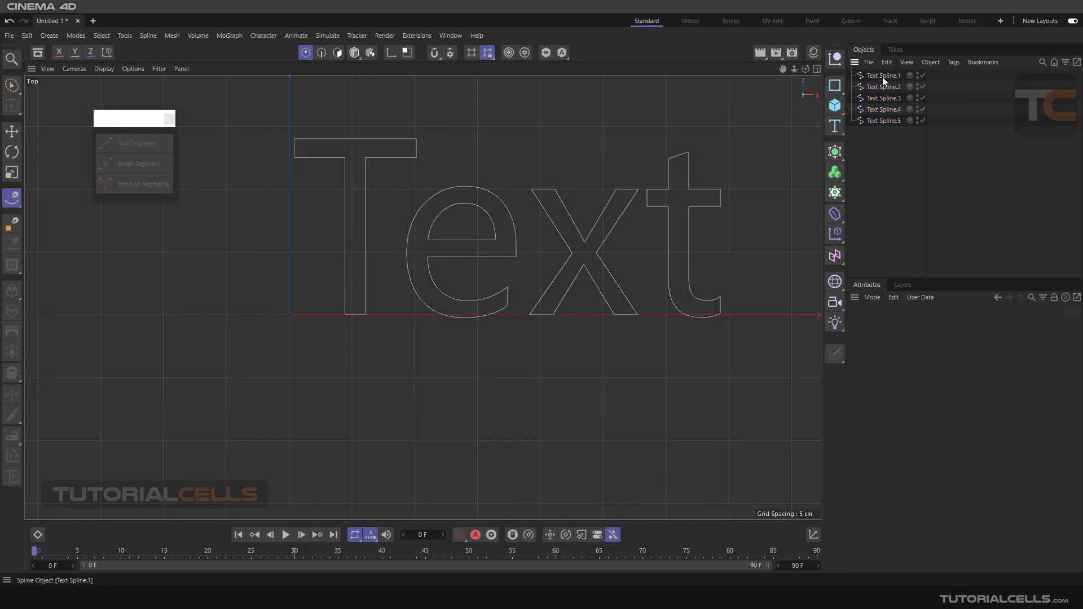
left_click(882, 76)
left_click(878, 99)
left_click(879, 109)
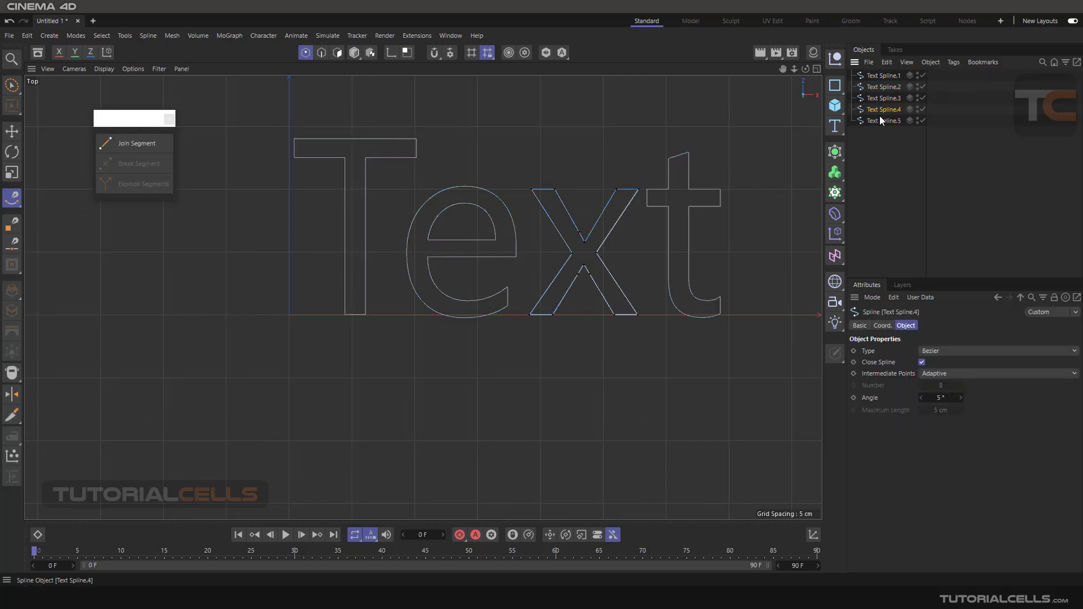
scroll(663, 196, "down", 5)
middle_click_drag(663, 196, 581, 223)
scroll(581, 223, "up", 3)
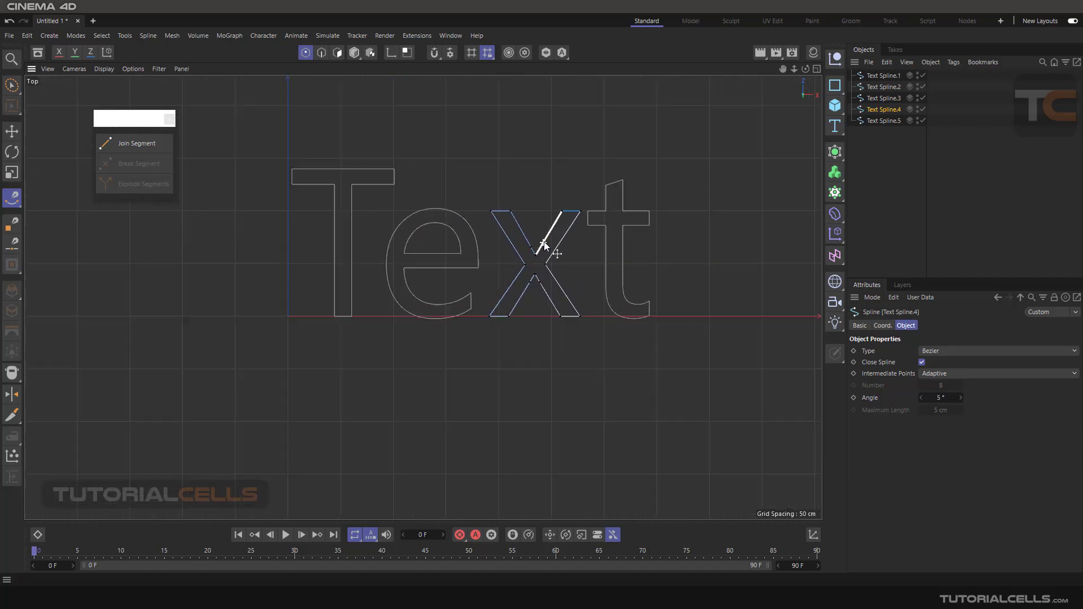
scroll(521, 222, "up", 3)
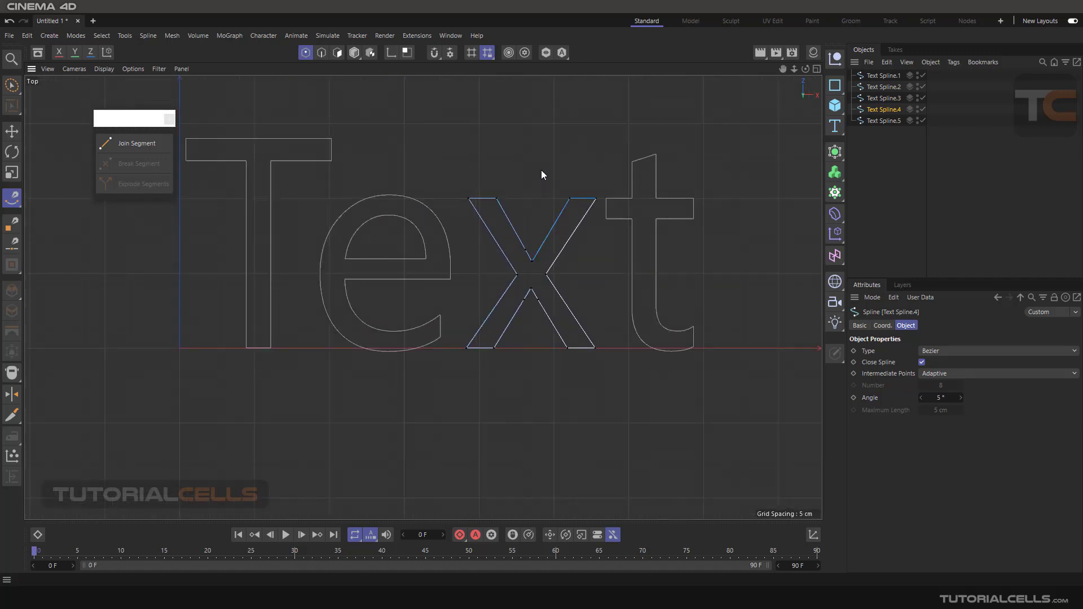